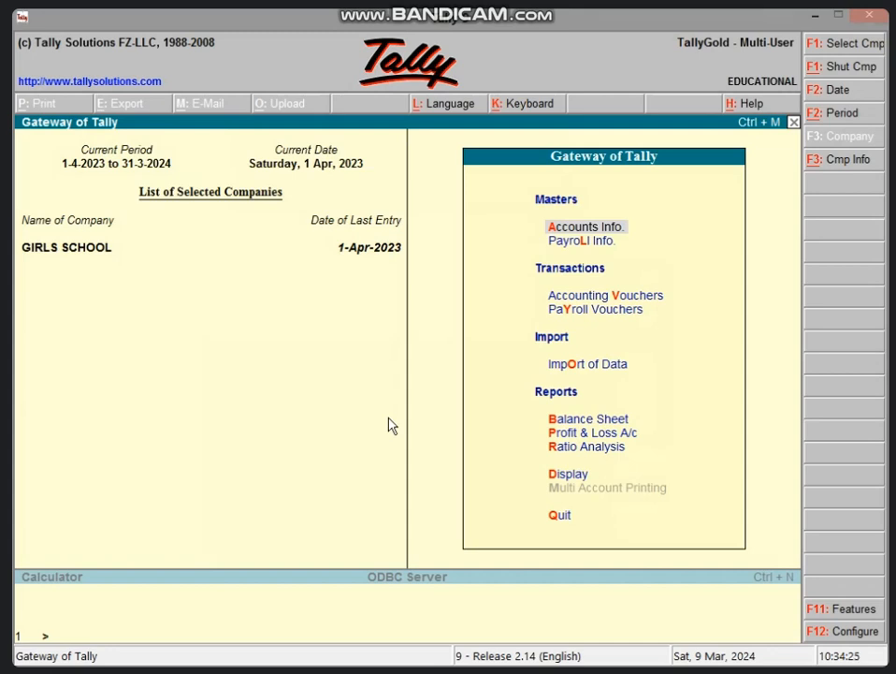
Switch to Excel 2013 and open the recent workbook BANK LOAN CALCULATION.
click(816, 18)
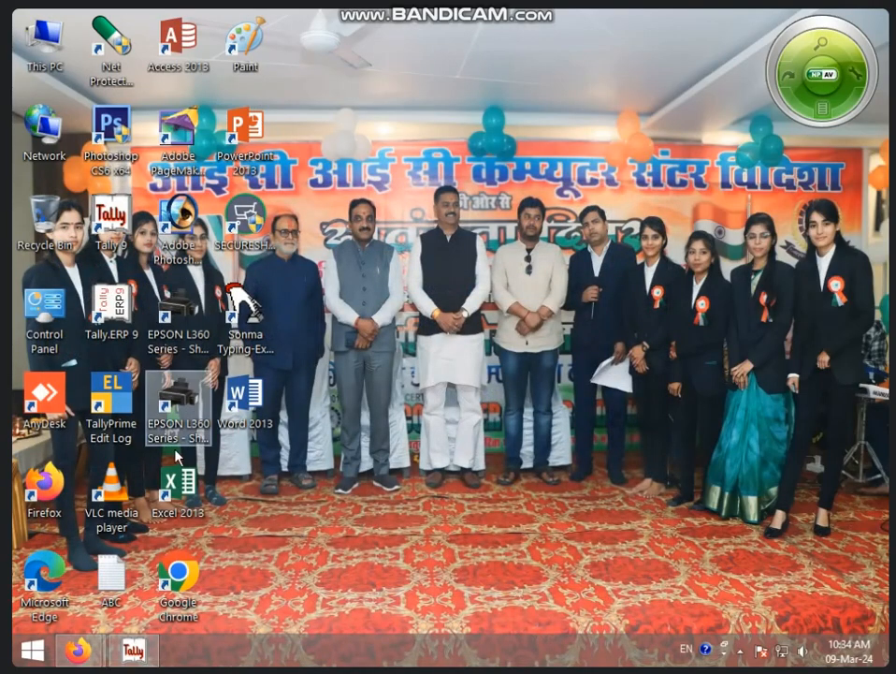
double_click(177, 483)
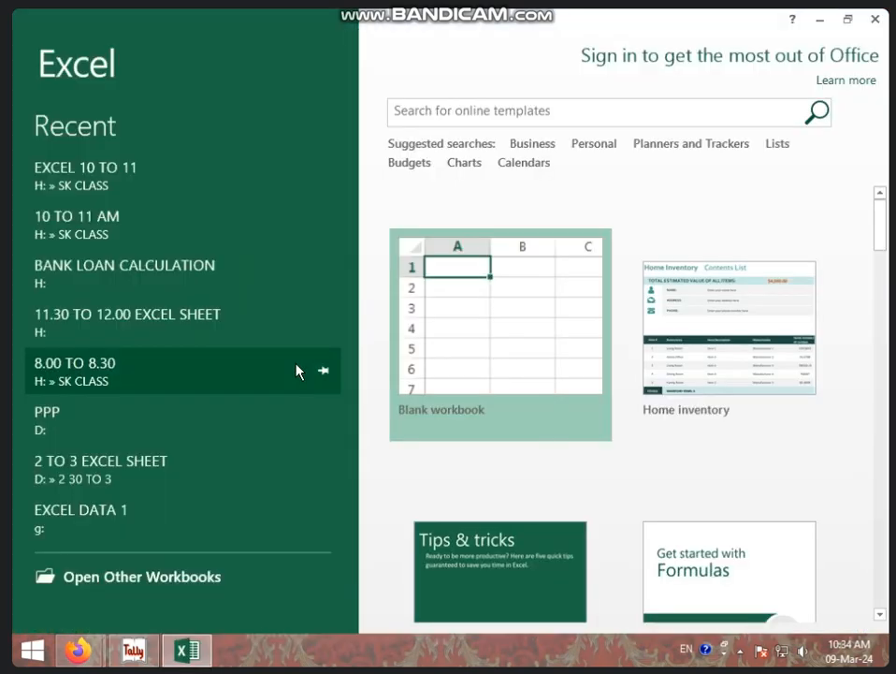
click(143, 265)
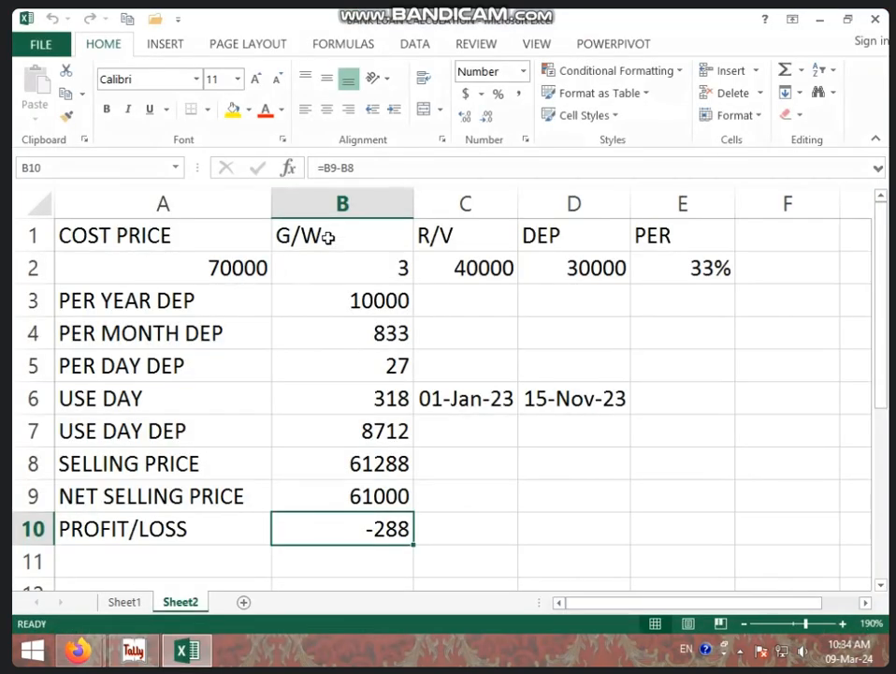
Clear the old contents of B1:E2 and B3:D10 on Sheet2, keeping the column A labels and cost price.
drag(330, 236, 697, 254)
key(Delete)
click(382, 300)
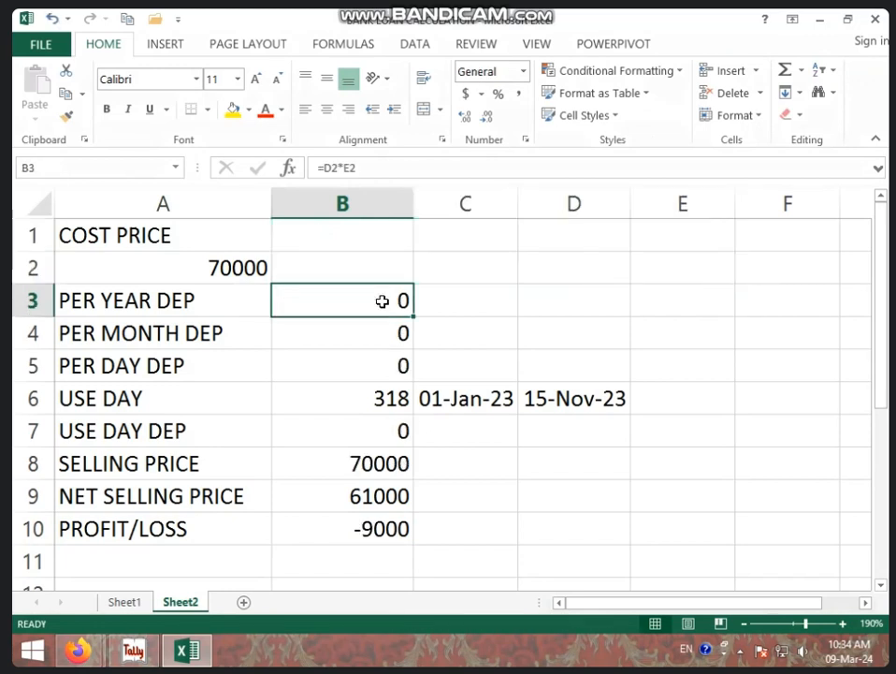
drag(382, 301, 551, 530)
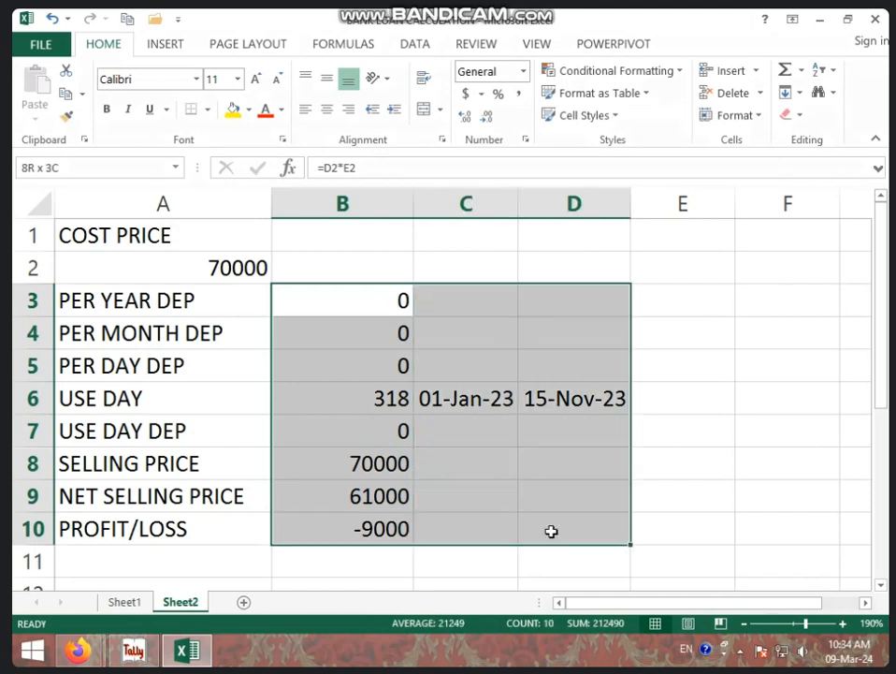
key(Delete)
Add the heading PER in B1, format B2 as a percentage and enter 15% there.
click(356, 236)
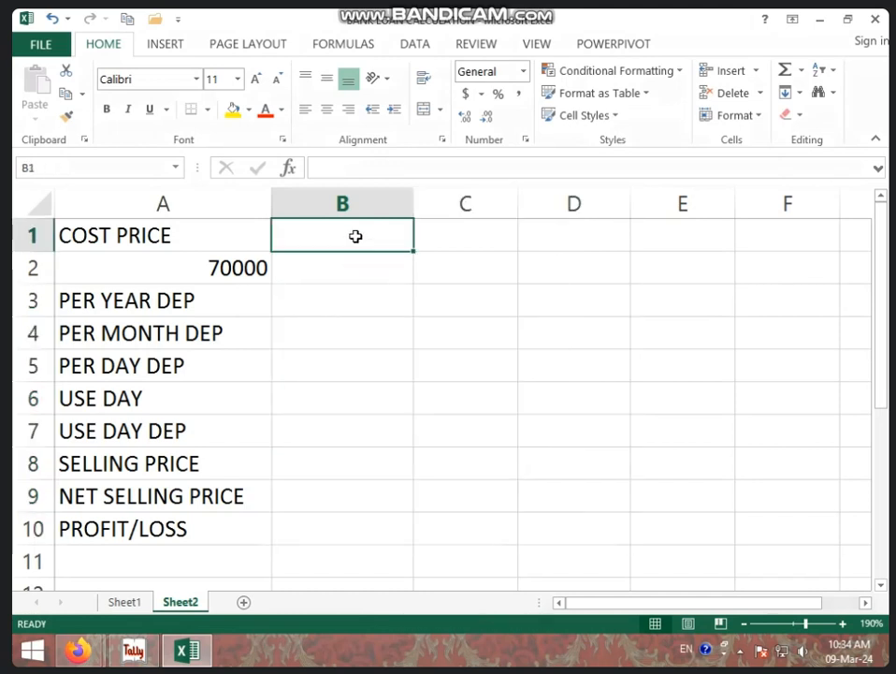
text(PER)
click(353, 265)
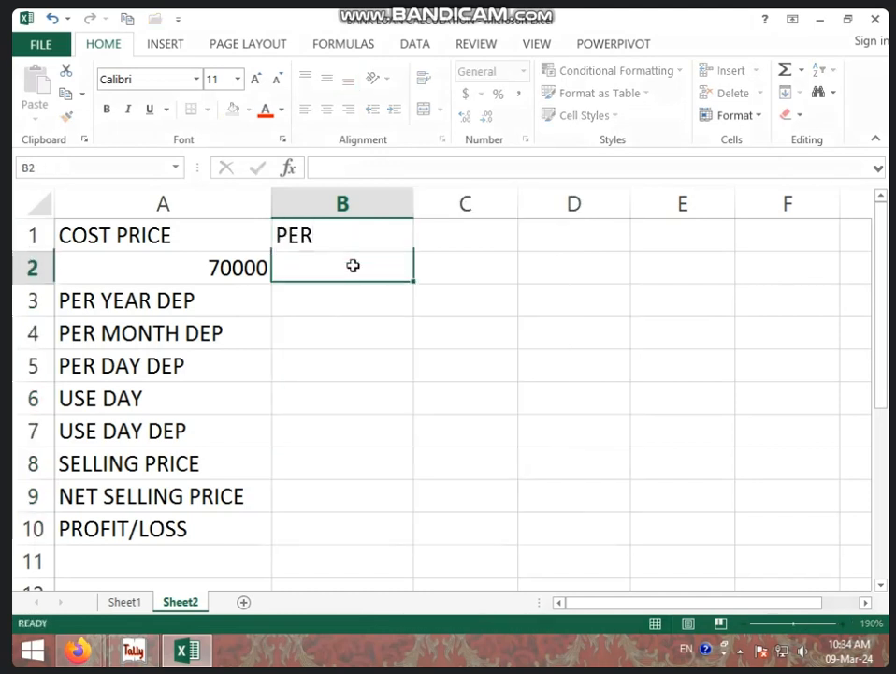
click(498, 94)
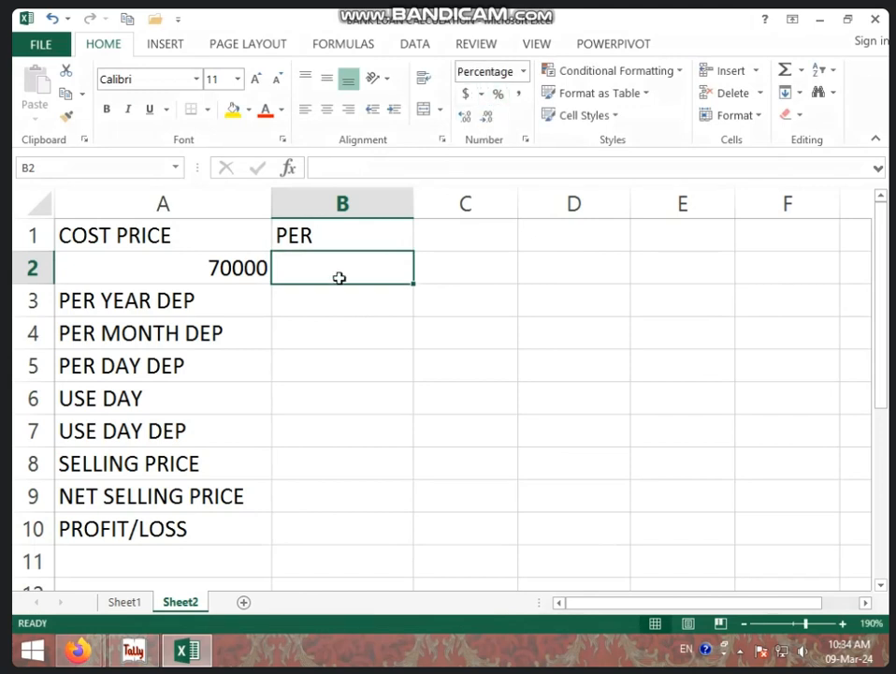
click(217, 267)
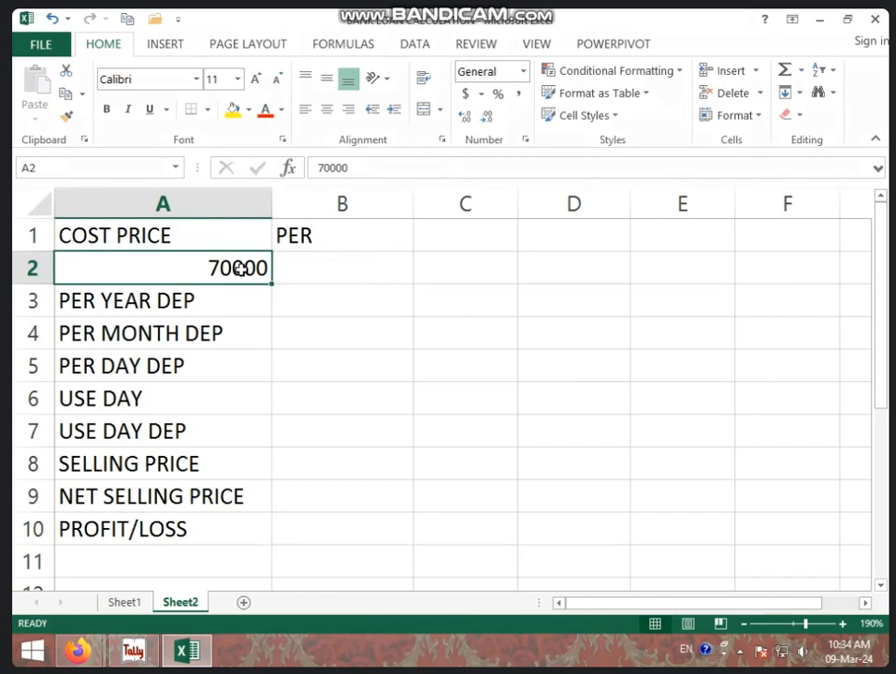
click(303, 269)
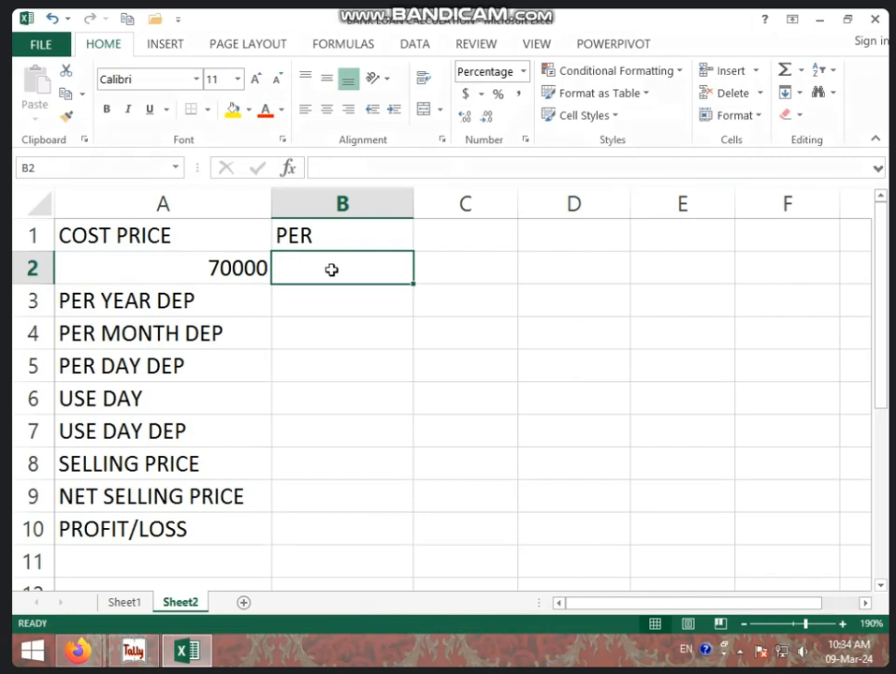
text(15)
key(Return)
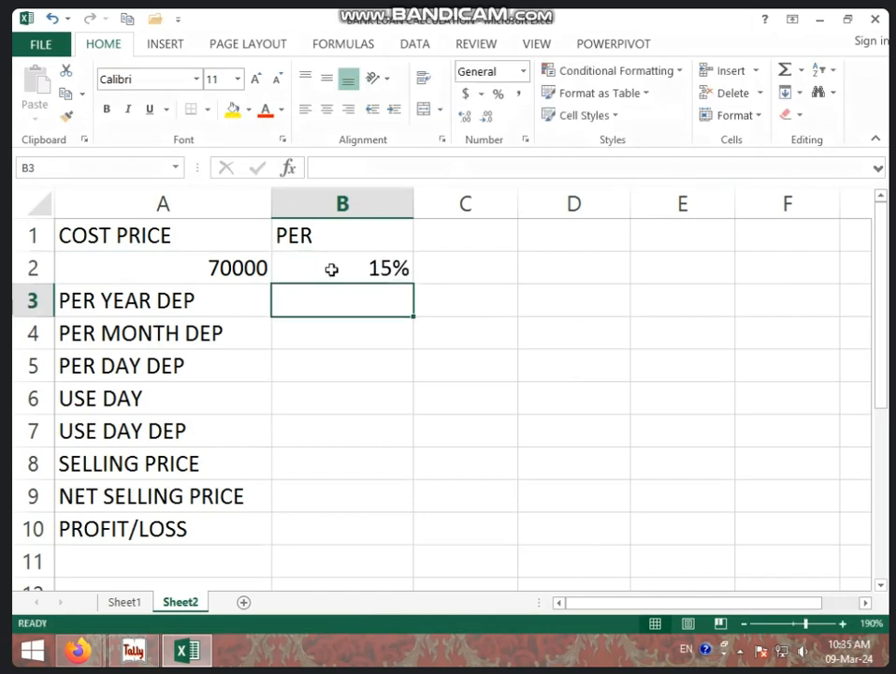
Calculate the PER YEAR DEP in B3 with the formula =A2*B2.
text(=)
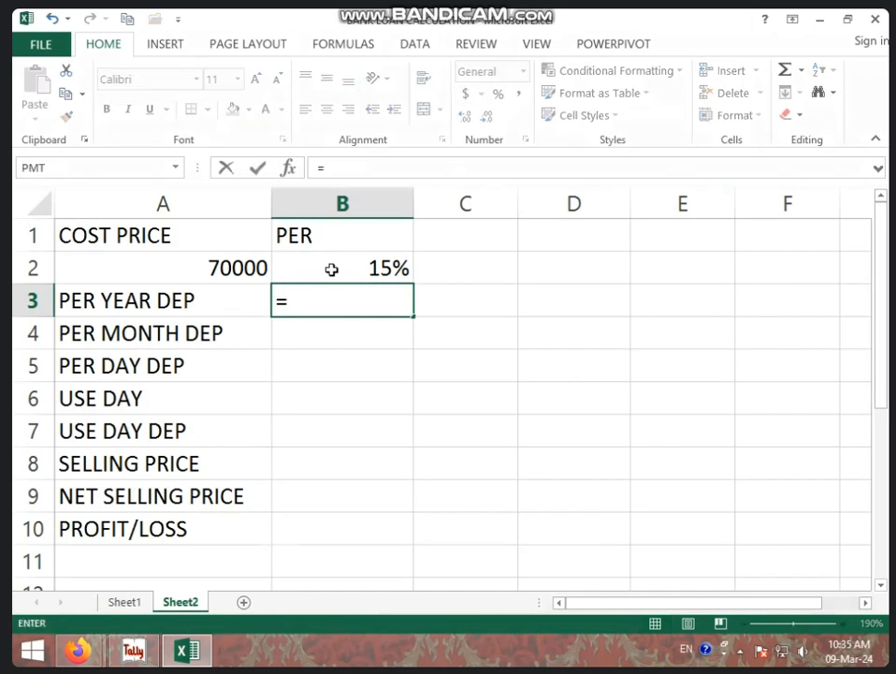
click(230, 262)
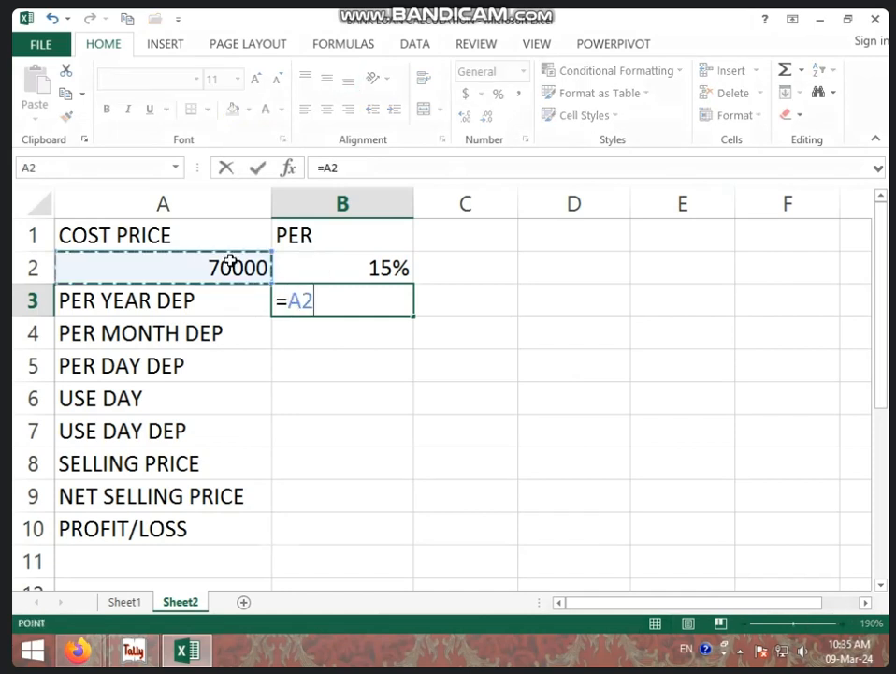
text(*)
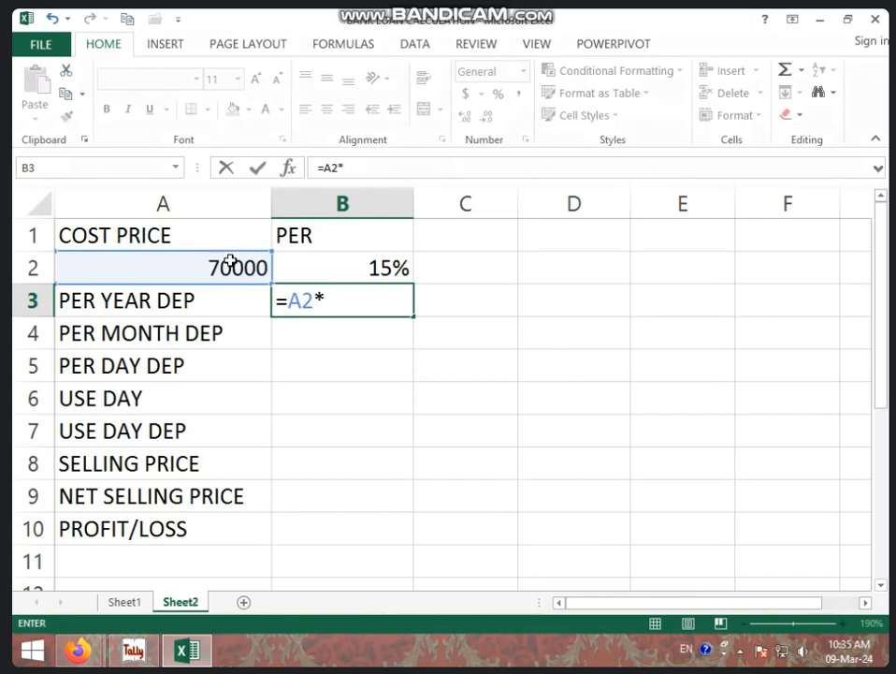
click(320, 260)
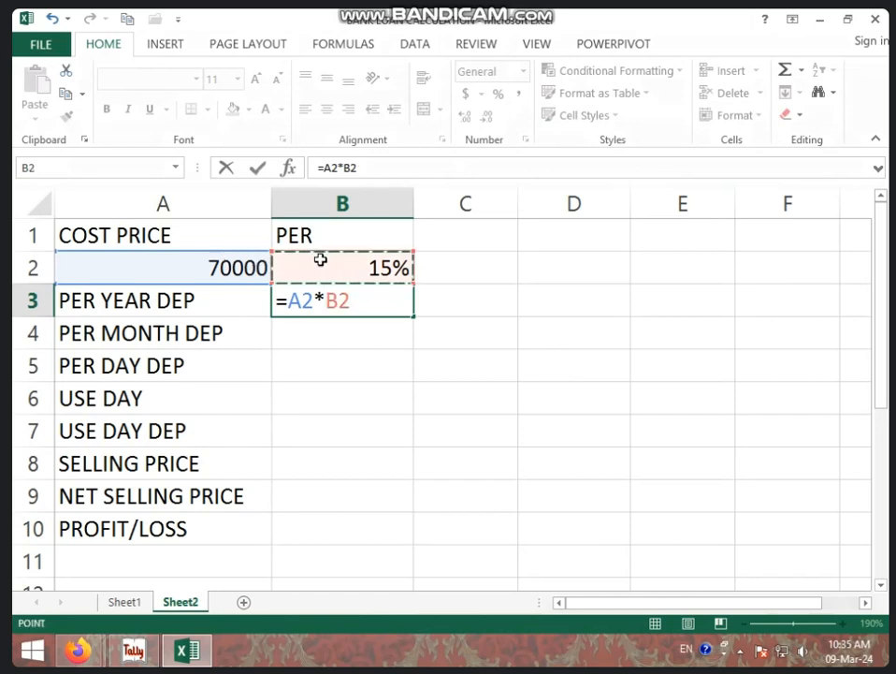
key(Return)
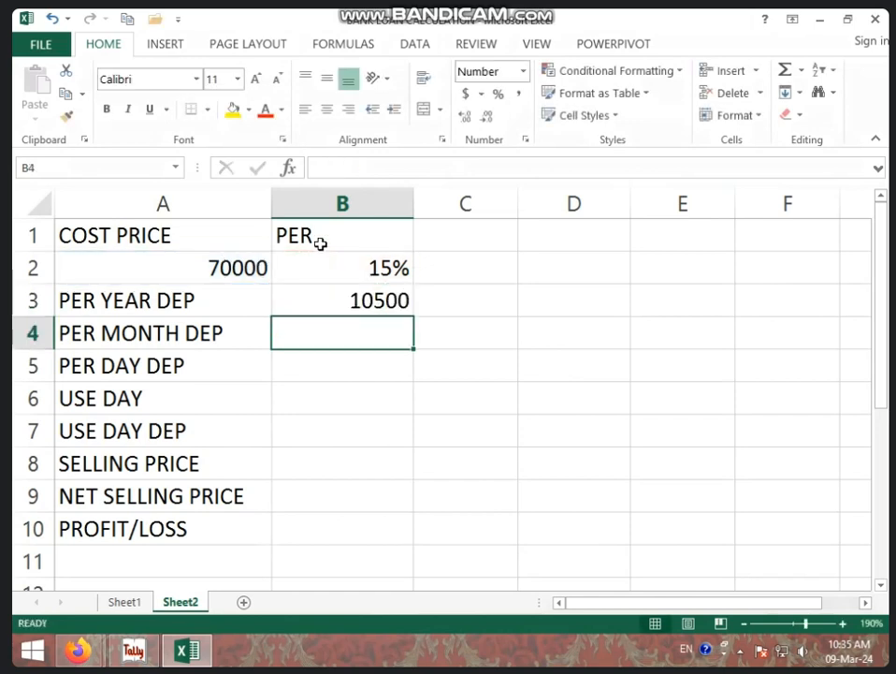
Replace the heading in B1 with RATE OF DEP.
click(320, 243)
text(RATE )
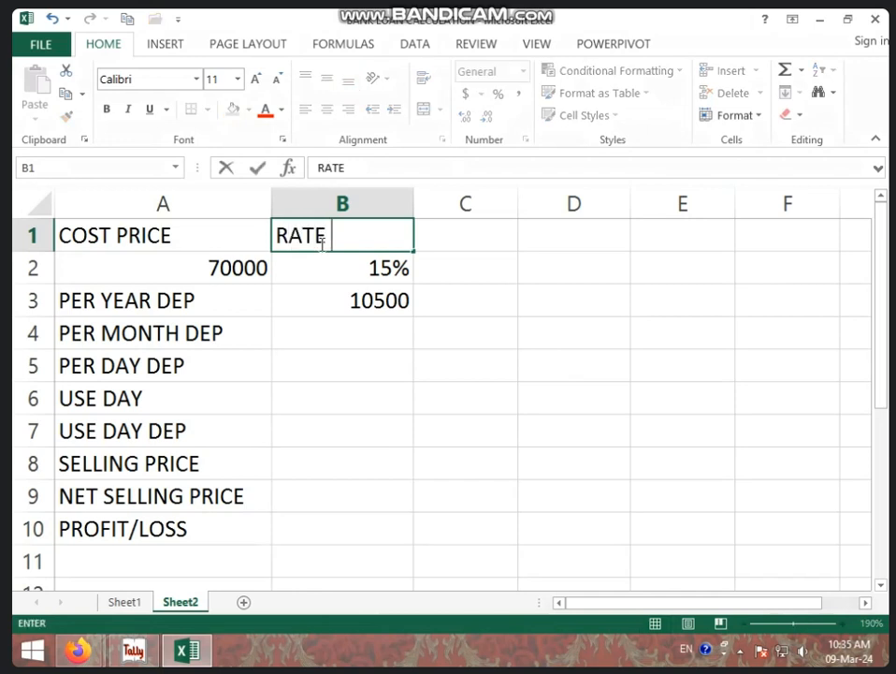
text(OF DEP)
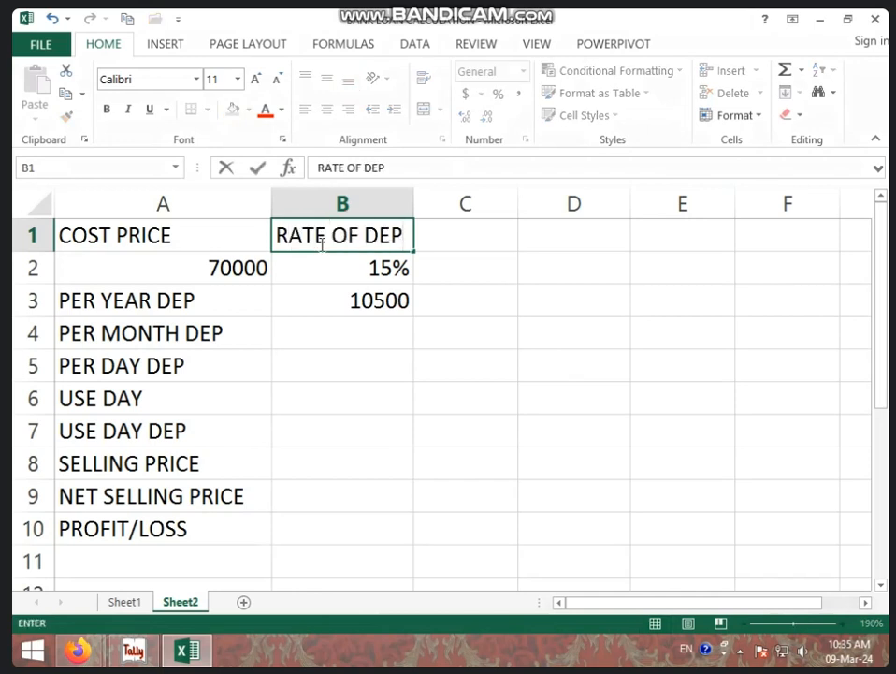
click(324, 302)
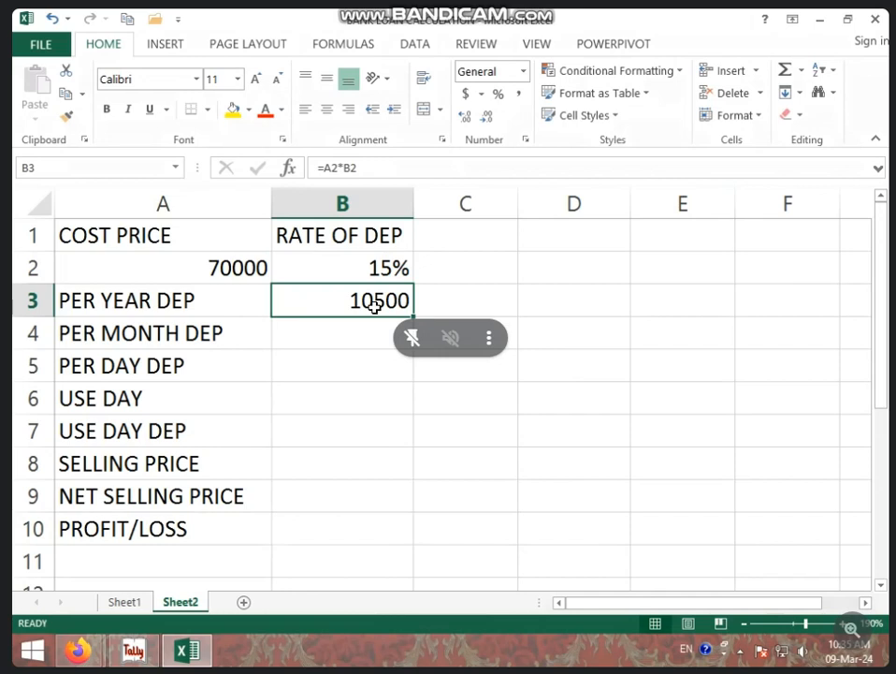
Calculate the PER MONTH DEP in B4 with the formula =B3/12.
click(309, 339)
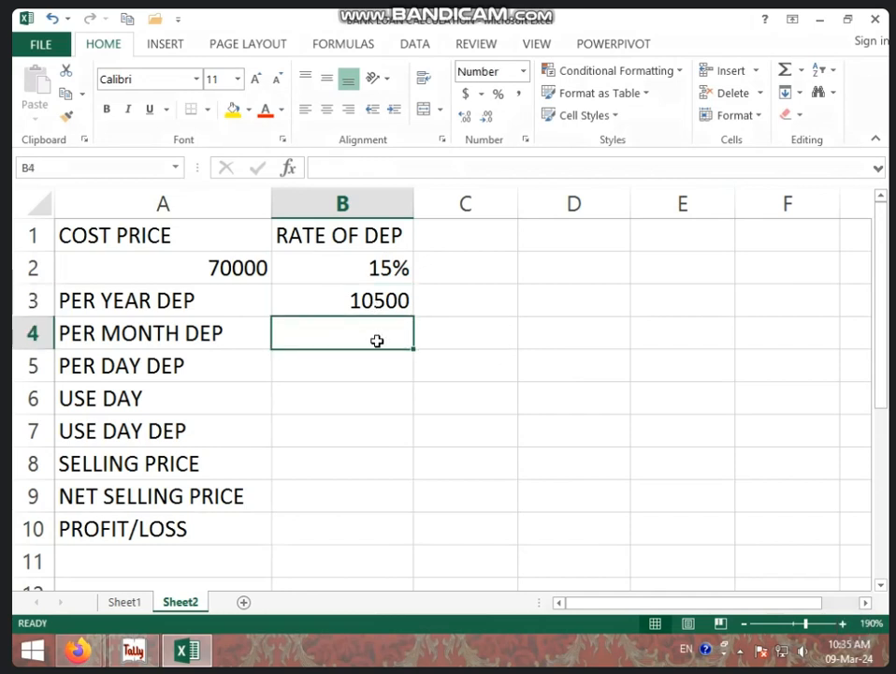
text(=)
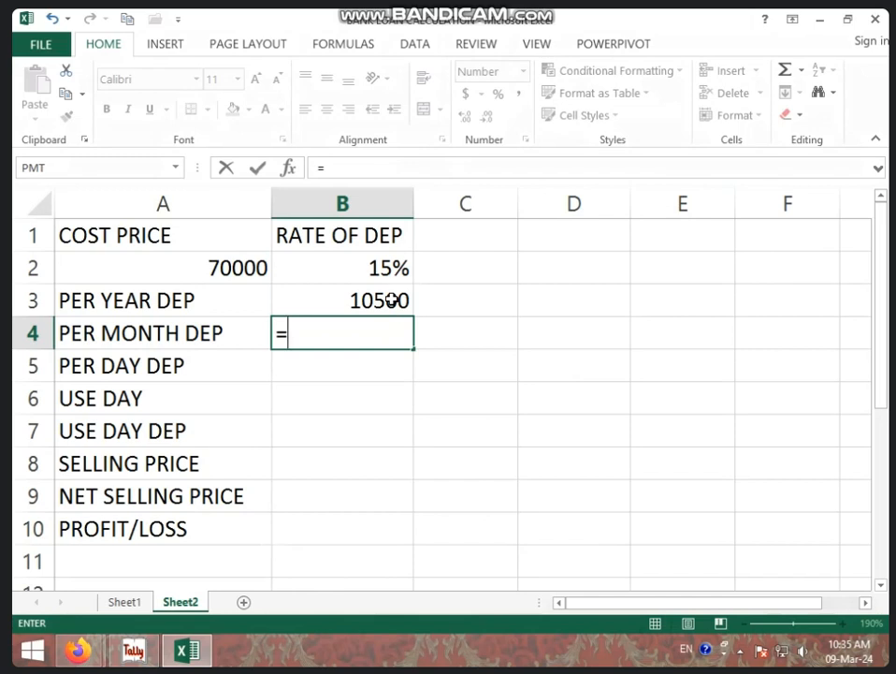
click(391, 300)
text(/)
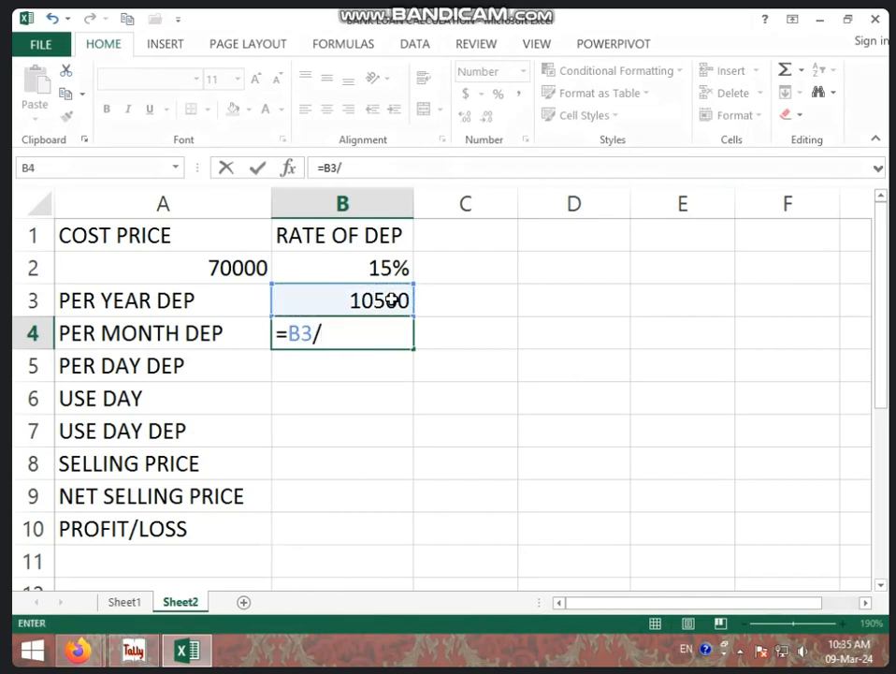
text(12)
key(Return)
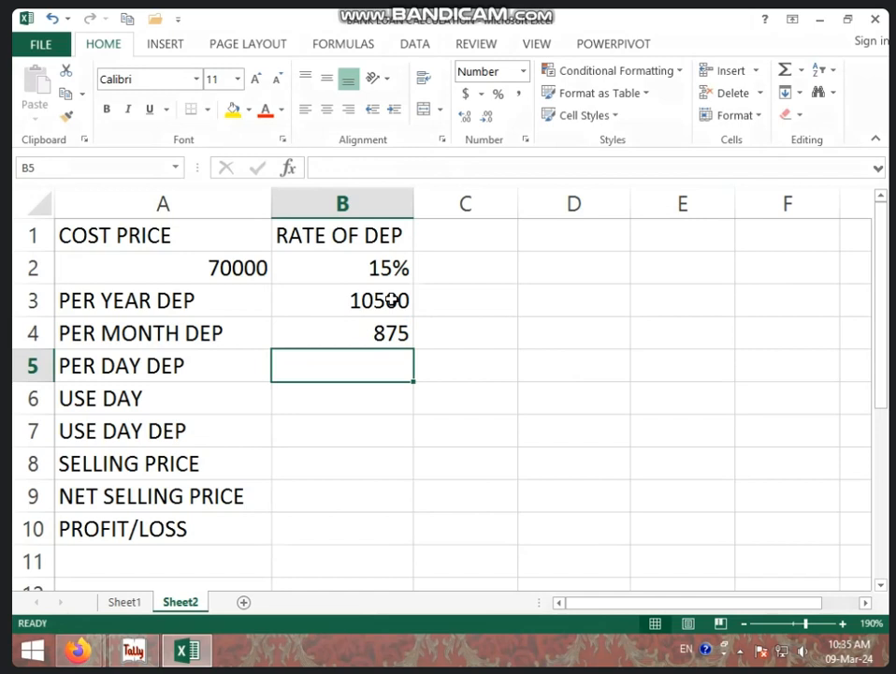
Calculate the PER DAY DEP in B5 with the formula =B3/365.
click(382, 335)
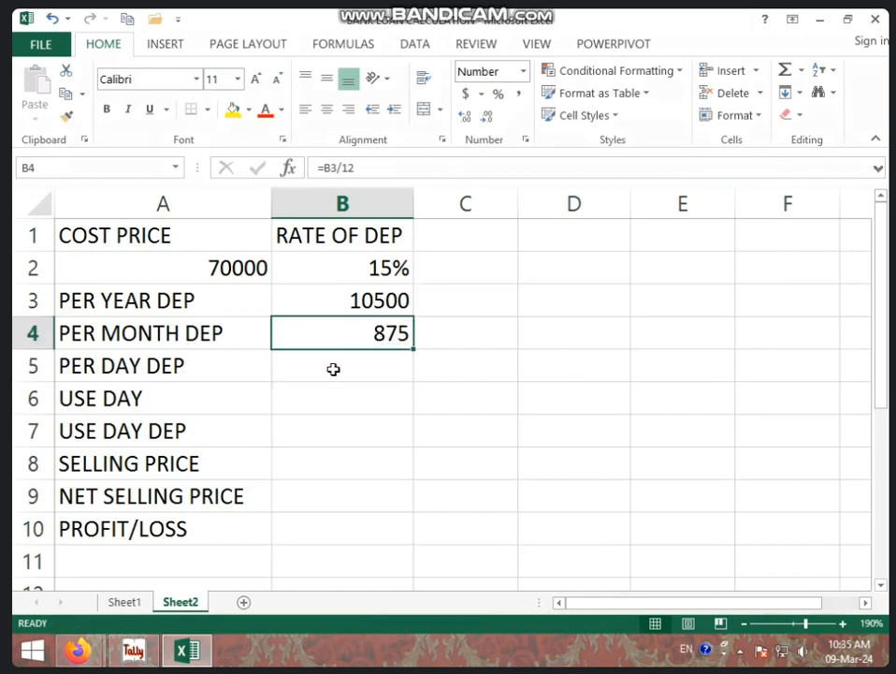
click(333, 369)
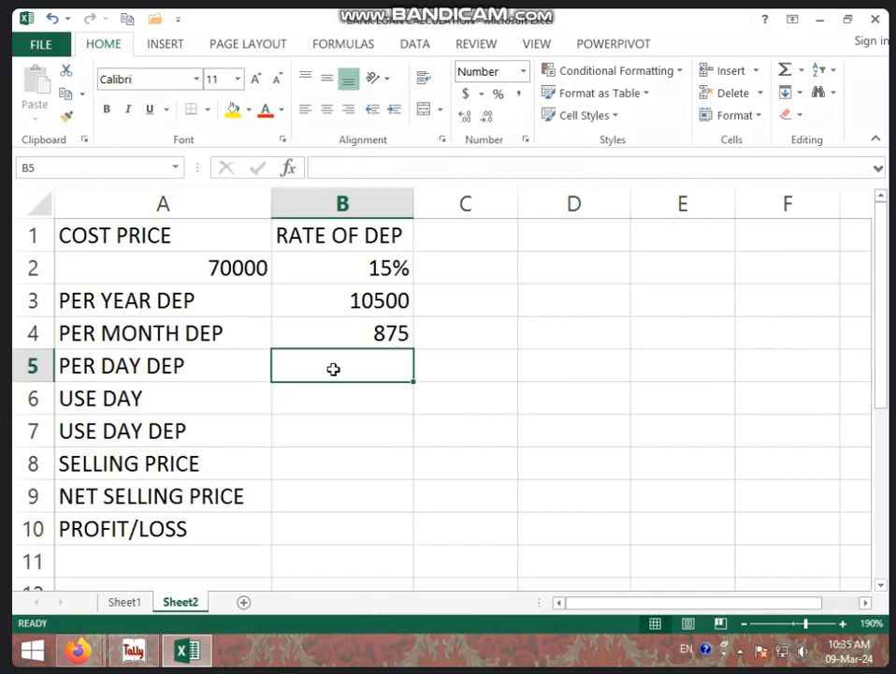
text(=)
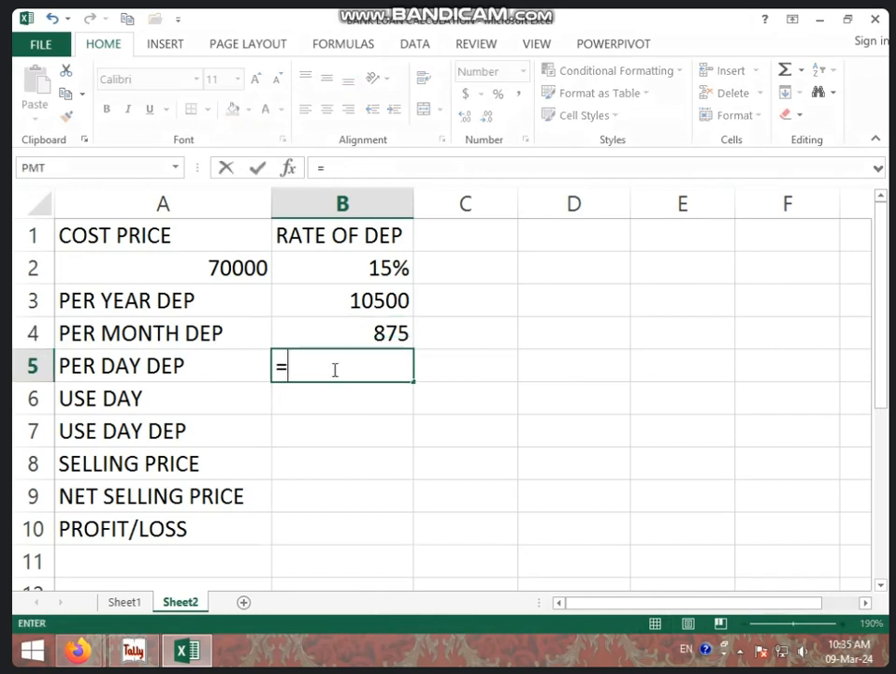
click(364, 304)
text(/)
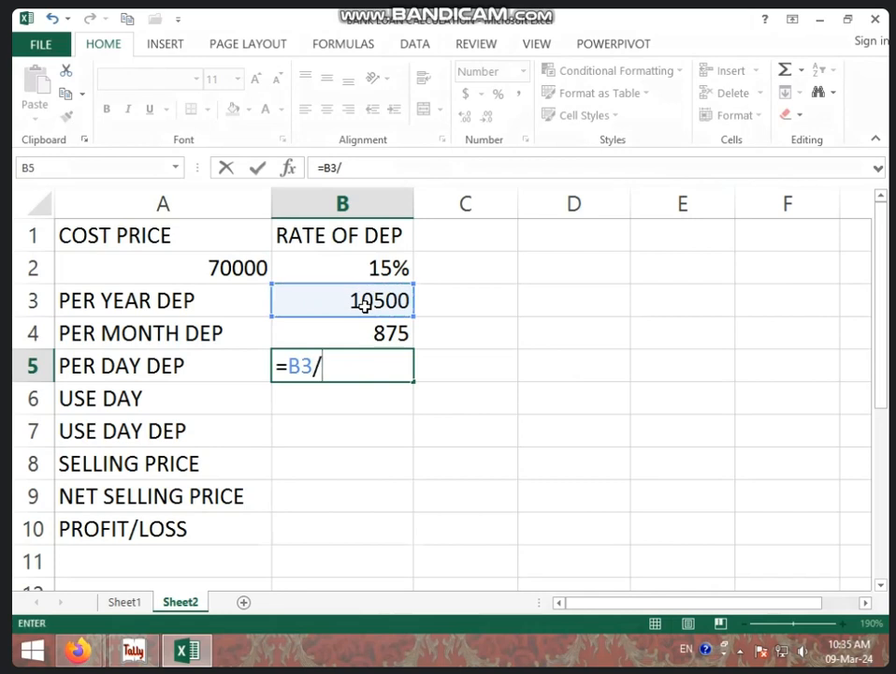
text(365)
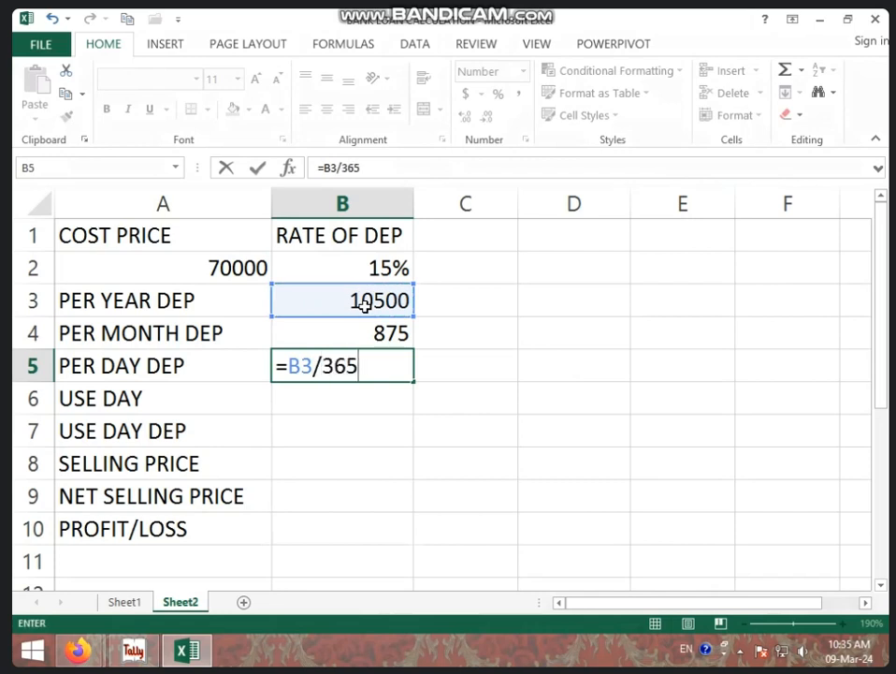
key(Return)
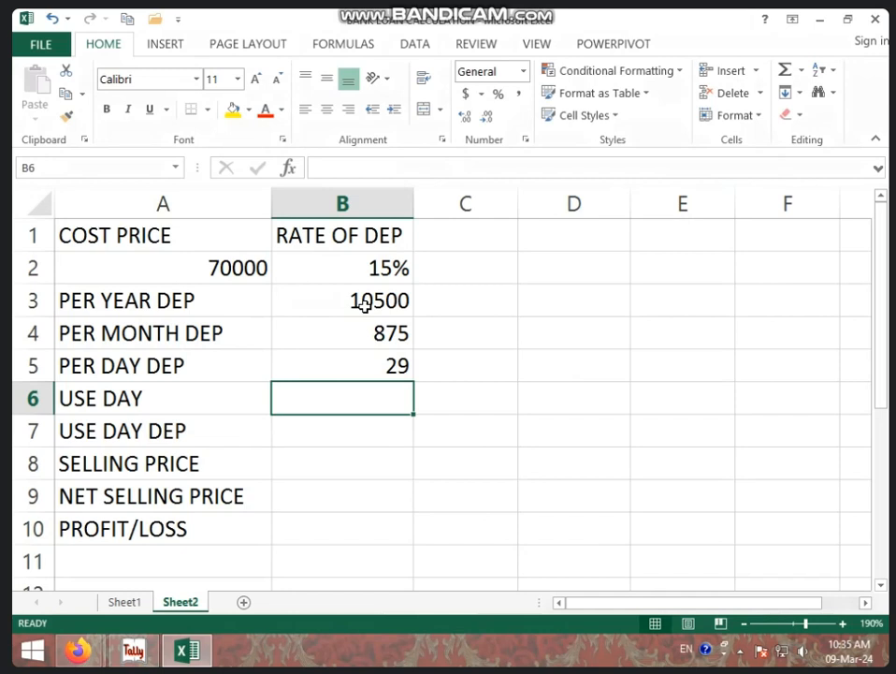
Enter the usage dates in the USE DAY row: 1 JAN 2023 in C6 and 1 OCT 2023 in D6.
click(465, 405)
text(1 J)
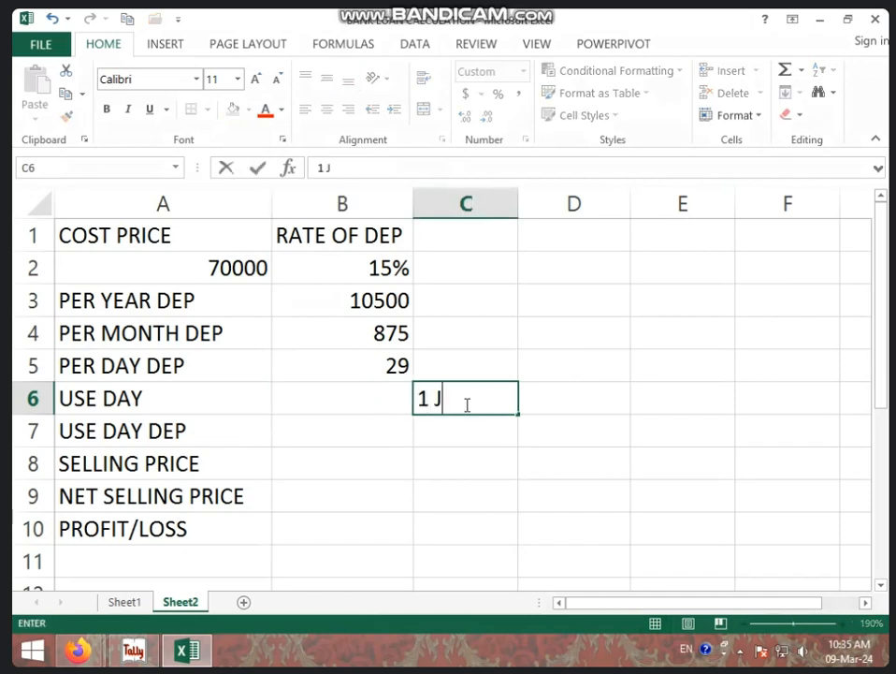
text(AN 2023)
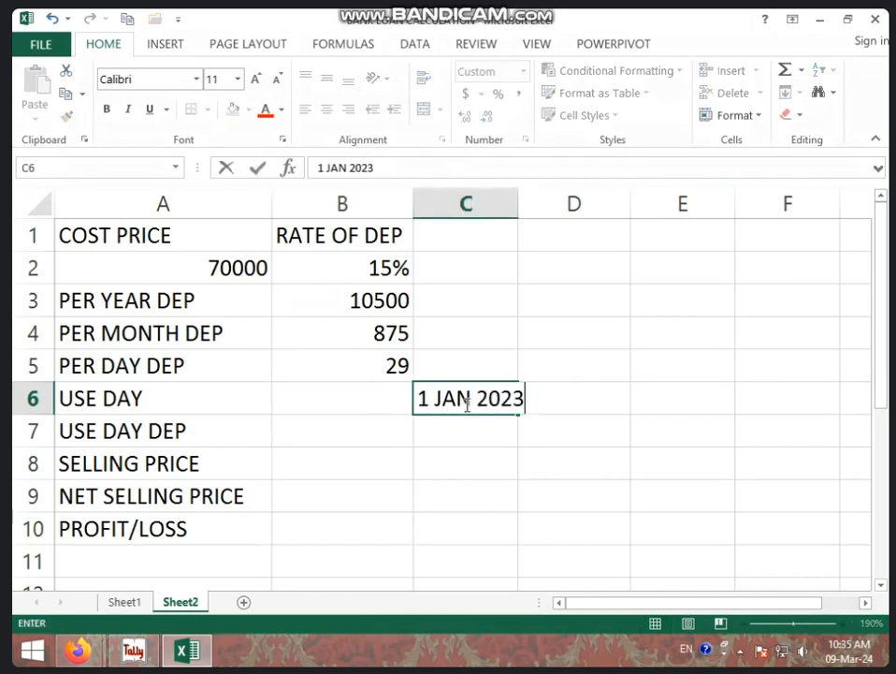
key(Tab)
text(1)
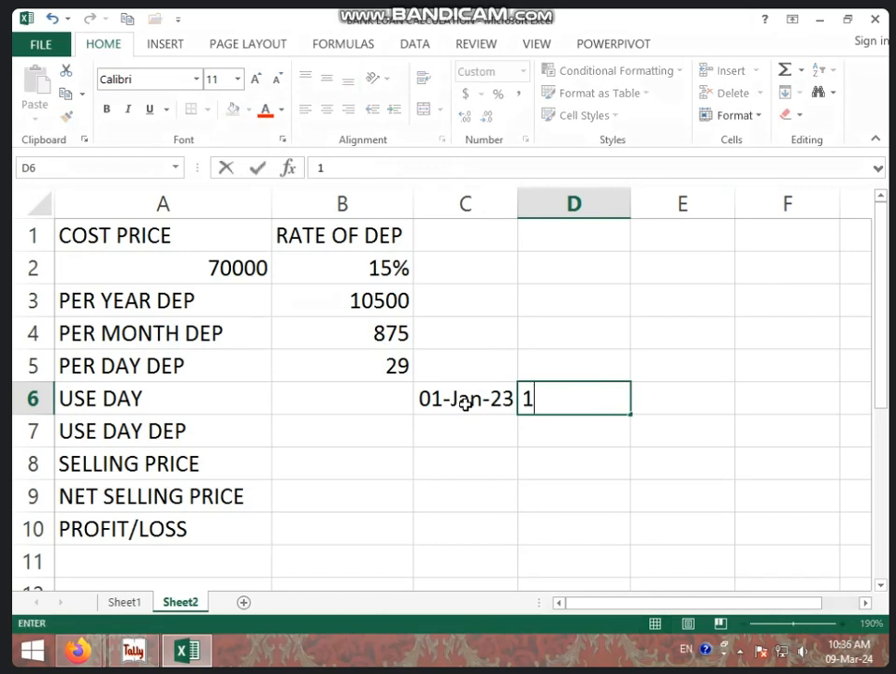
text( OCT 2023)
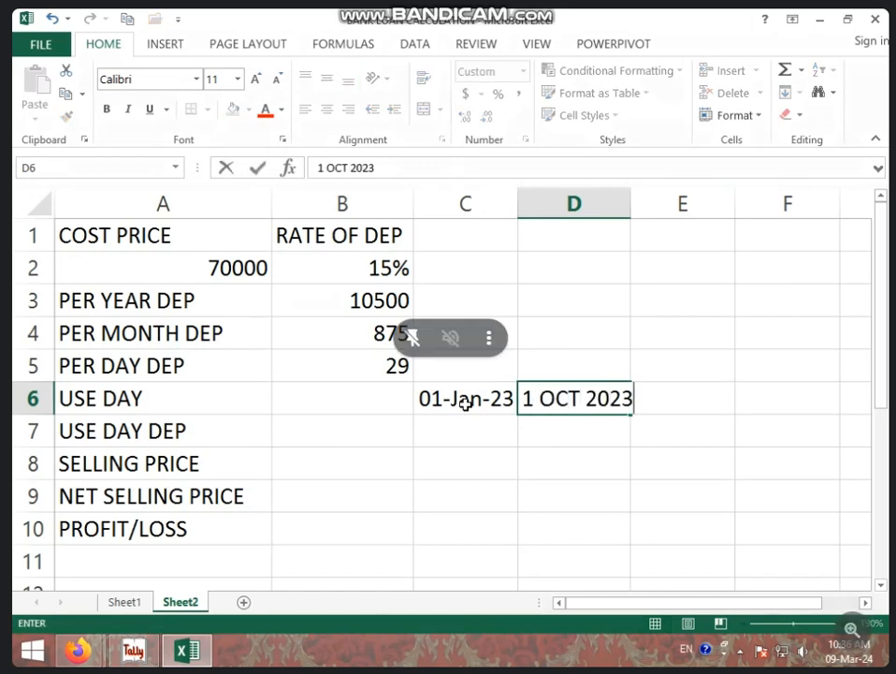
Calculate the USE DAY count in B6 with the formula =D6-C6.
click(372, 396)
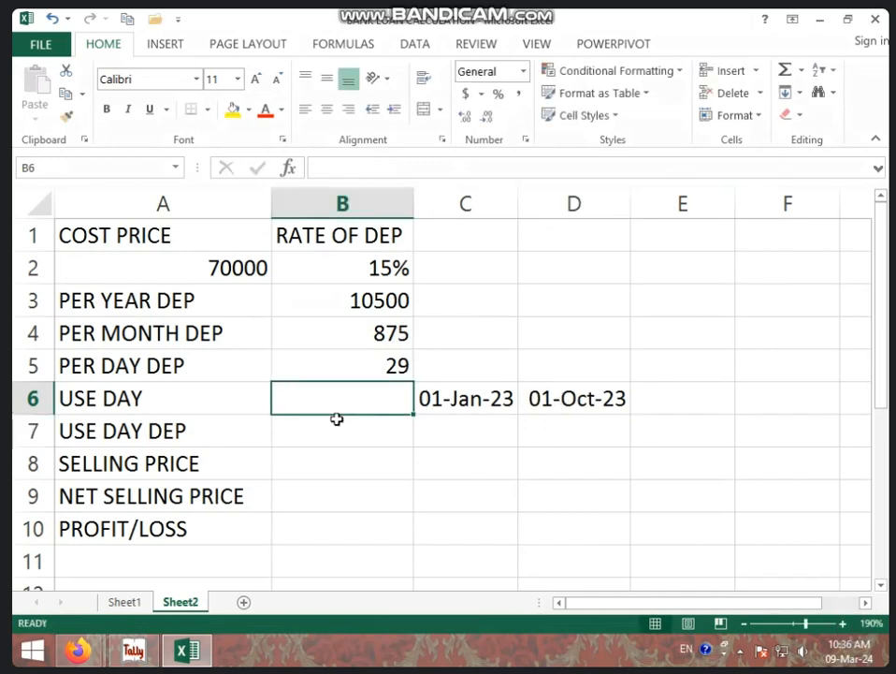
text(=)
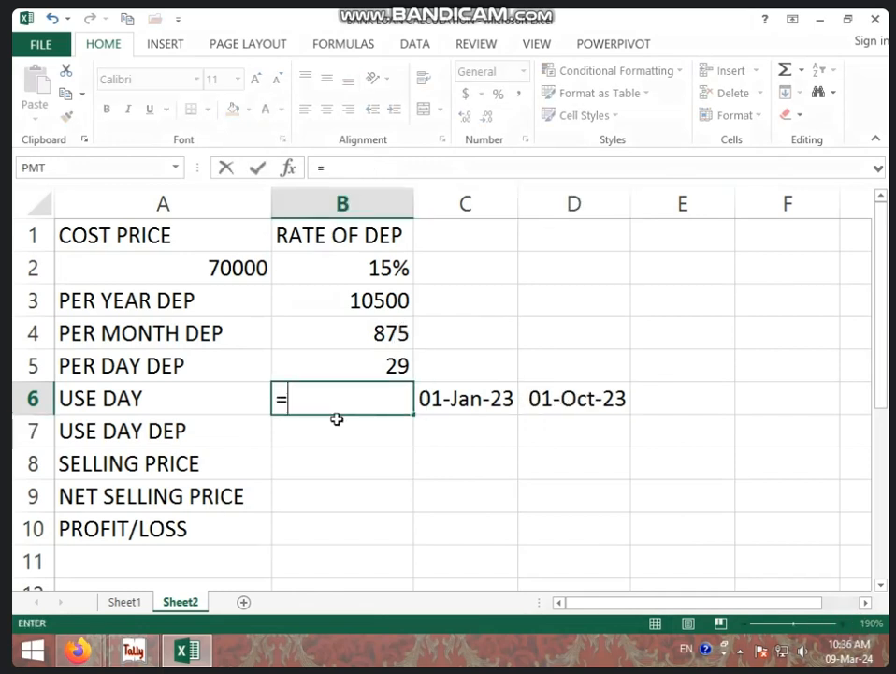
click(578, 400)
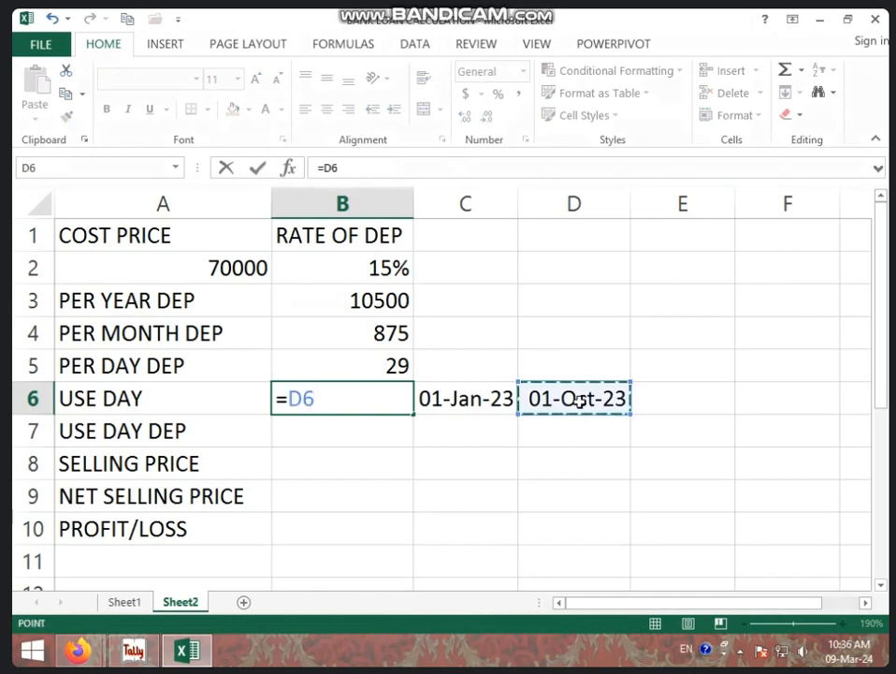
text(-)
click(471, 398)
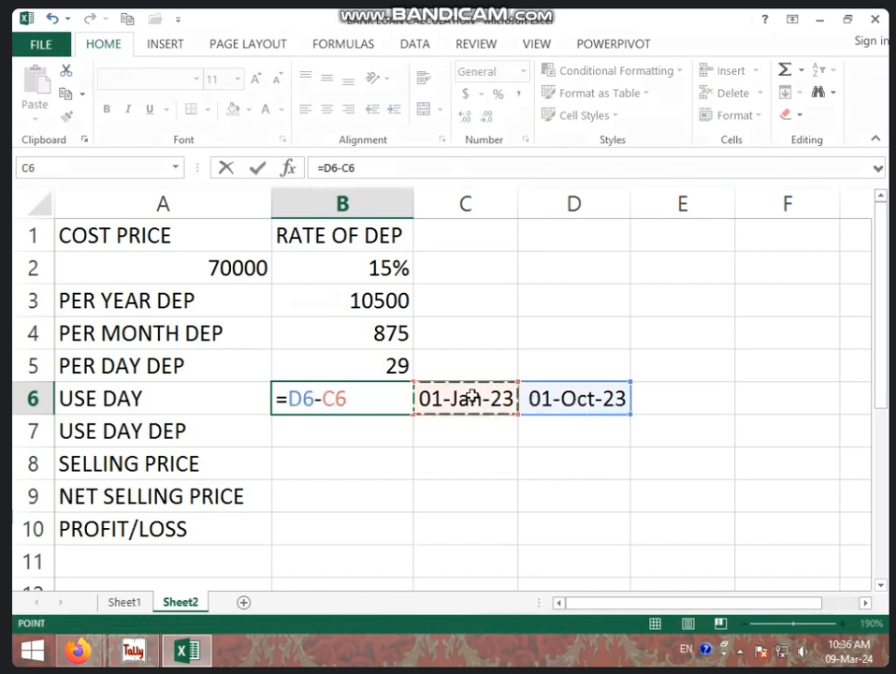
key(Return)
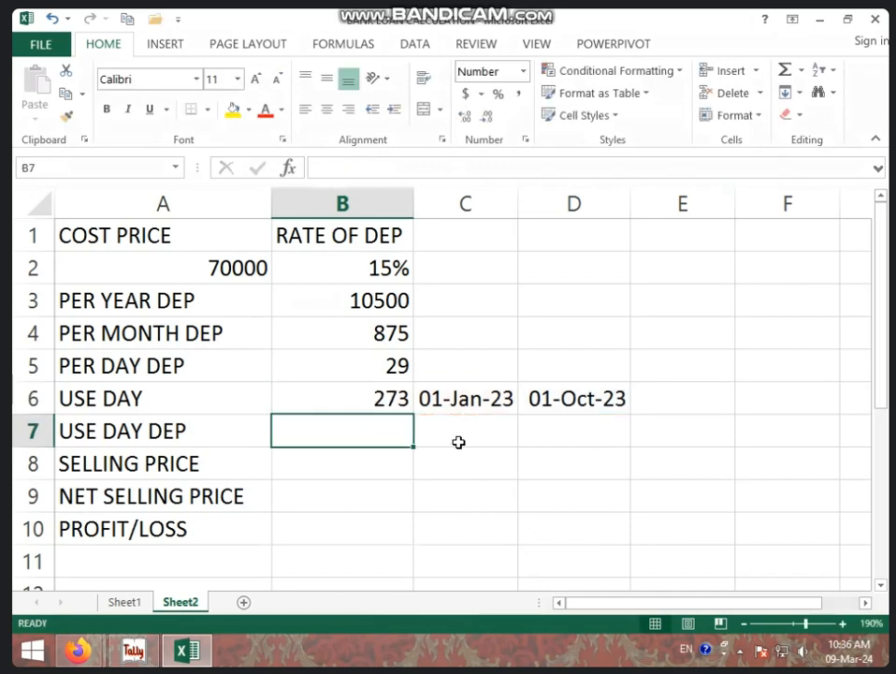
click(342, 404)
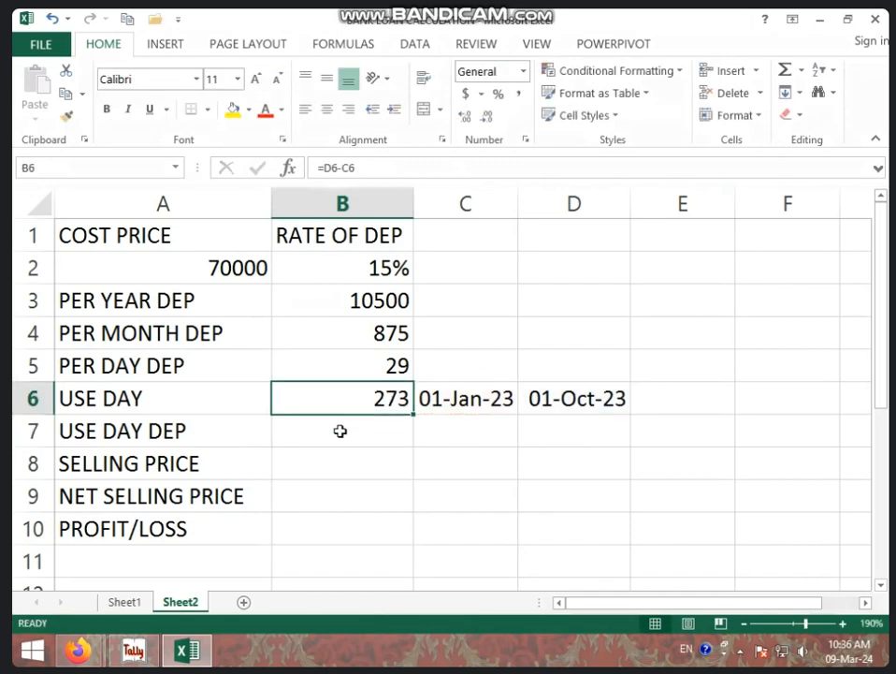
Calculate the USE DAY DEP in B7 with the formula =B5*B6.
click(212, 435)
click(329, 439)
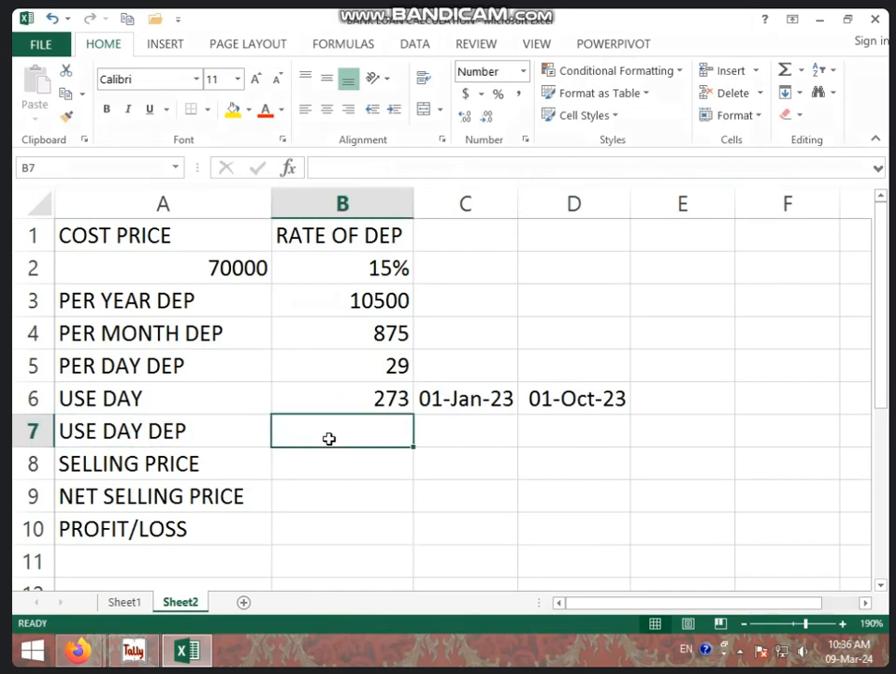
text(=)
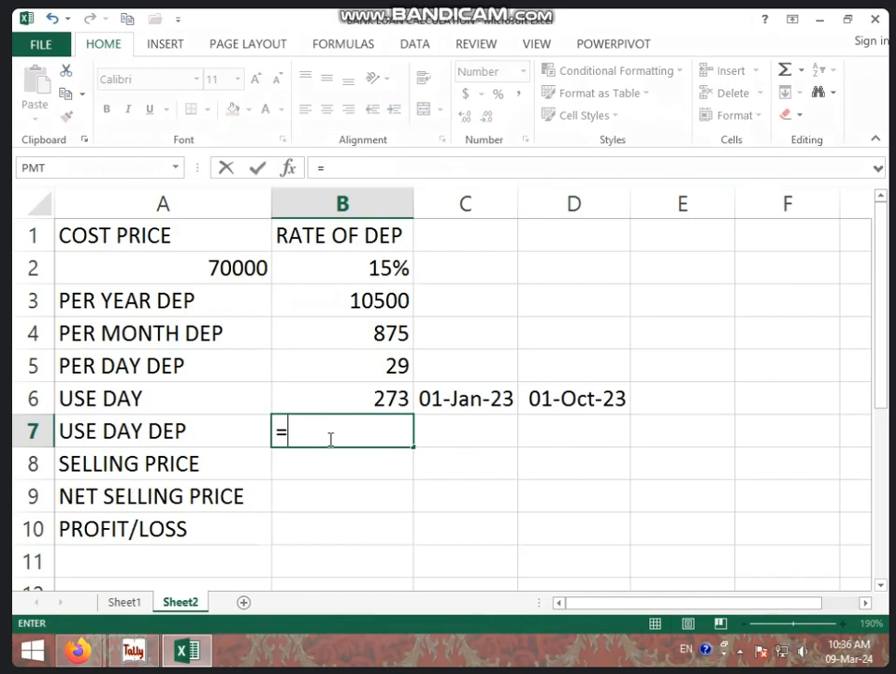
click(370, 378)
text(*)
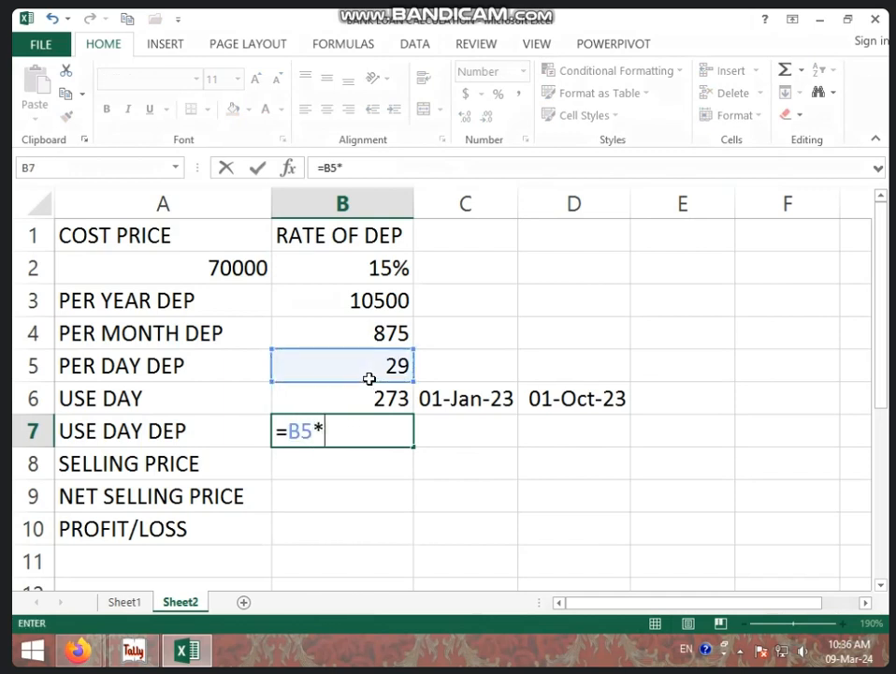
click(370, 404)
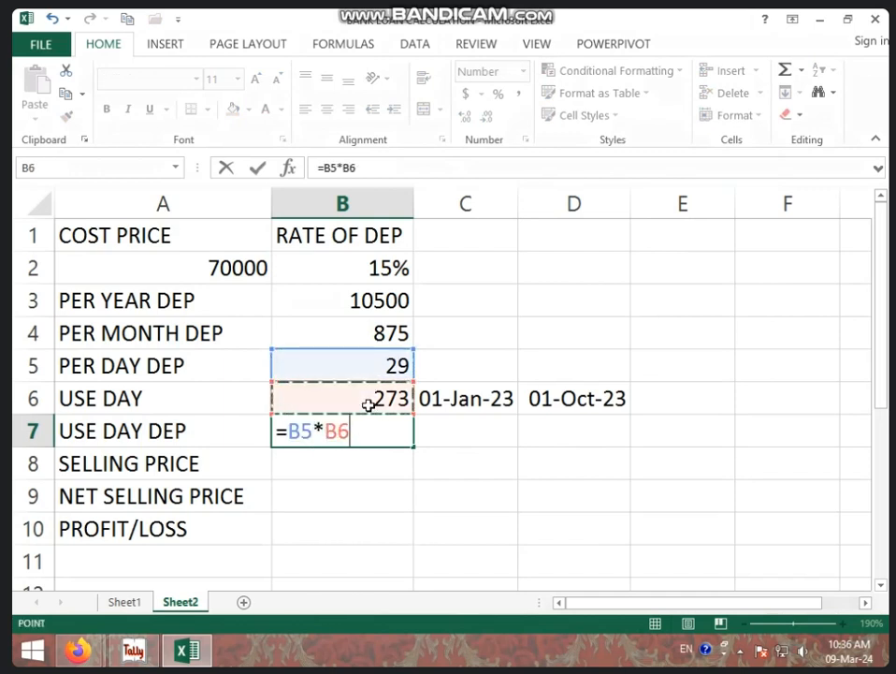
key(Return)
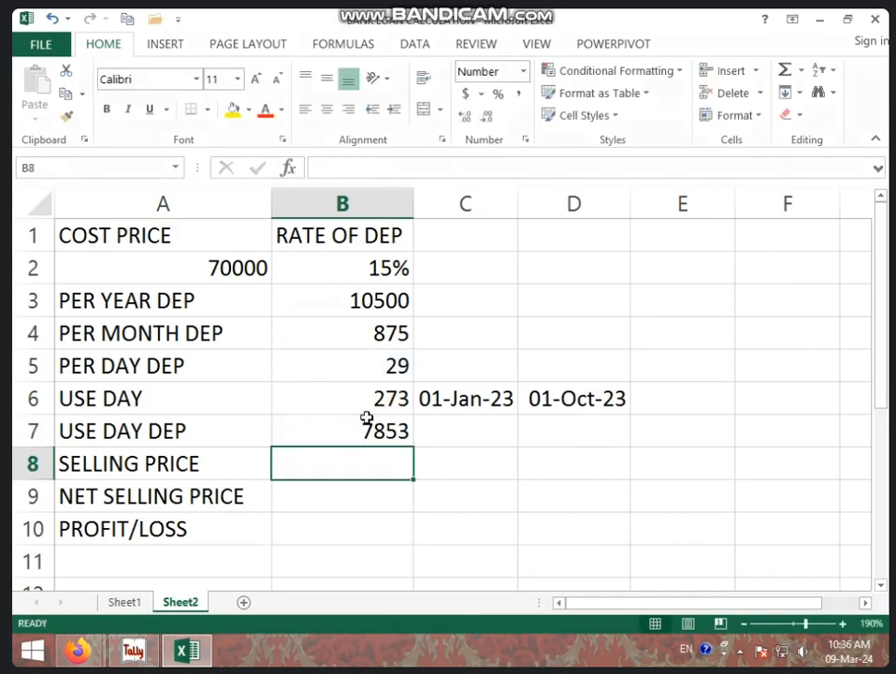
Review the usage depreciation, cost price, usage dates and use day cells.
click(367, 430)
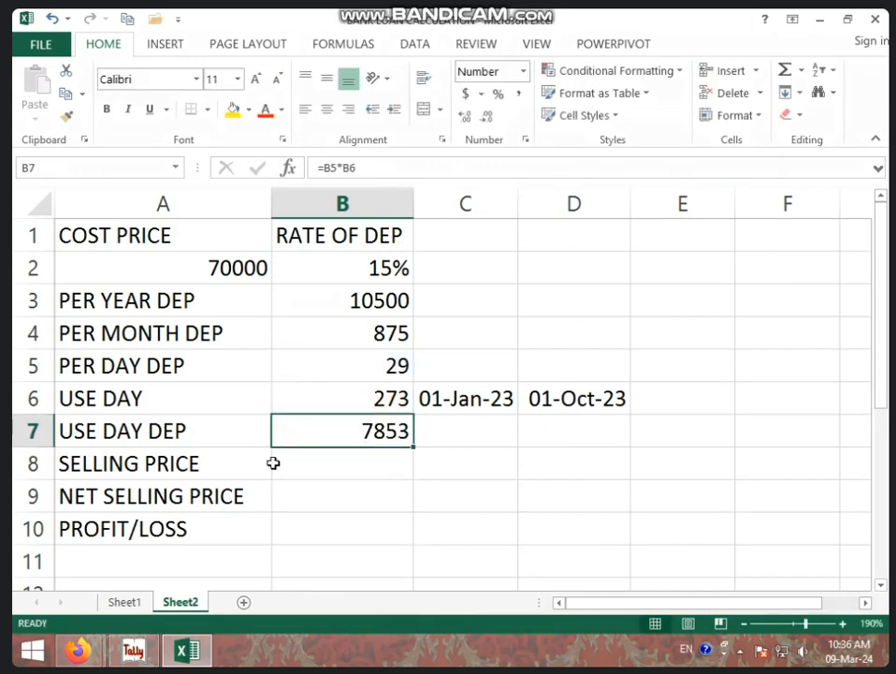
click(336, 465)
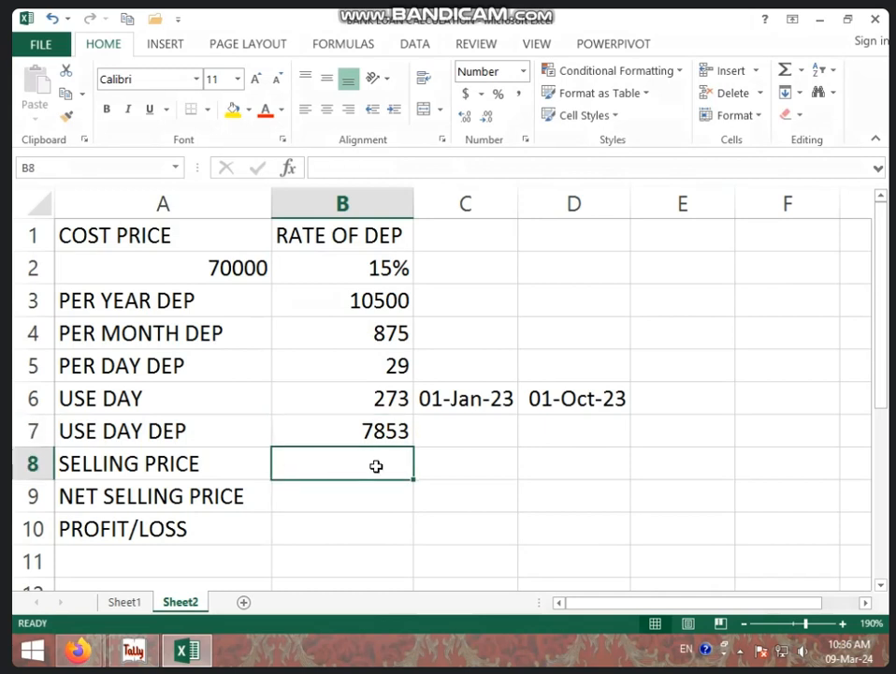
click(462, 402)
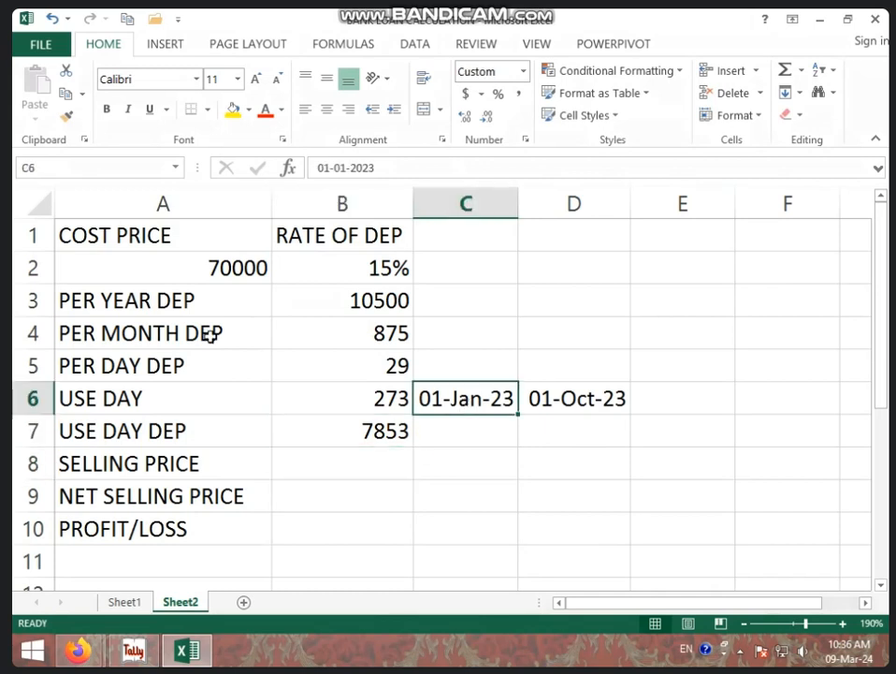
click(199, 269)
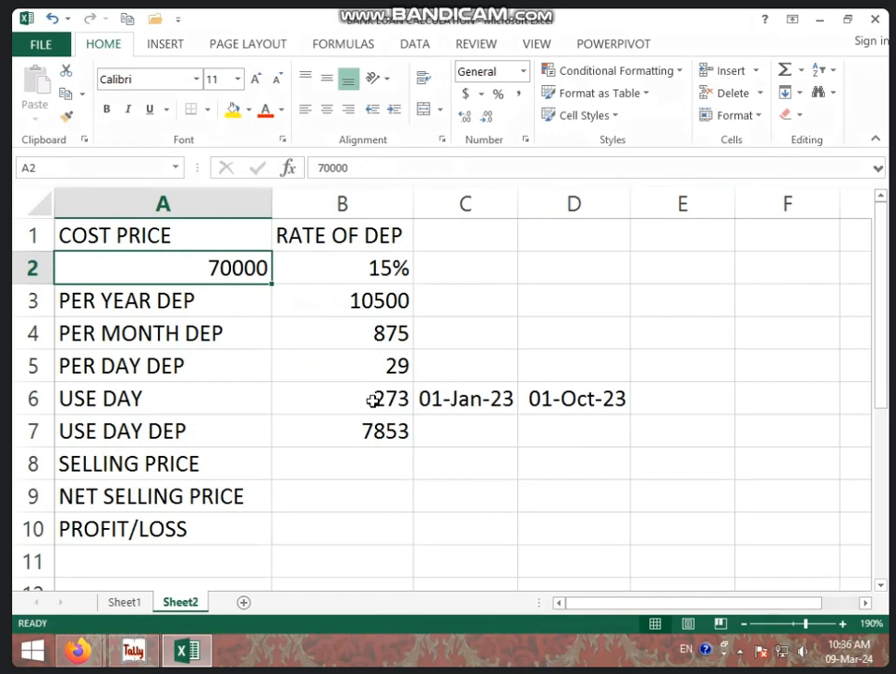
click(408, 394)
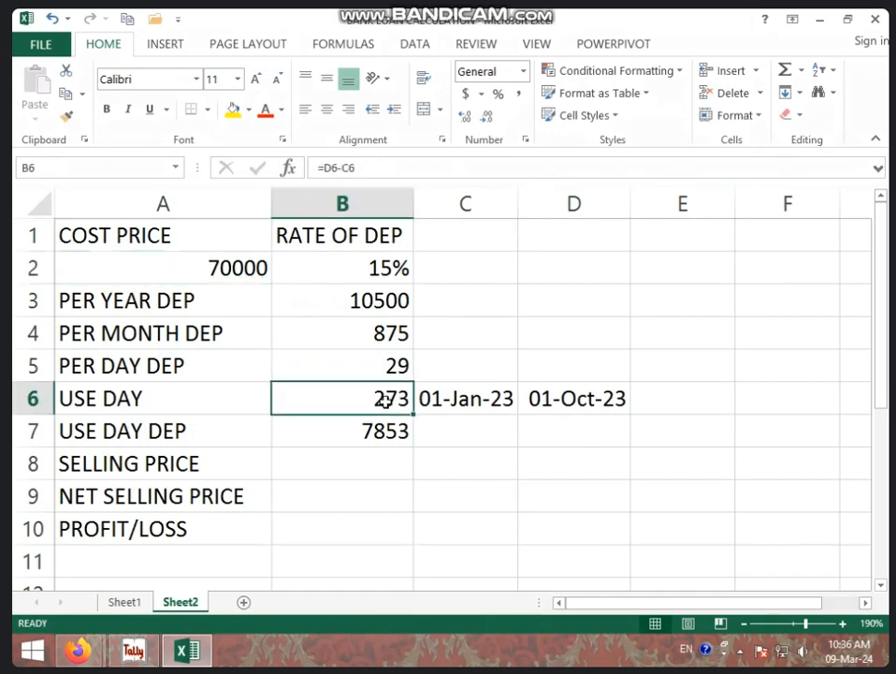
click(520, 399)
click(372, 397)
click(402, 430)
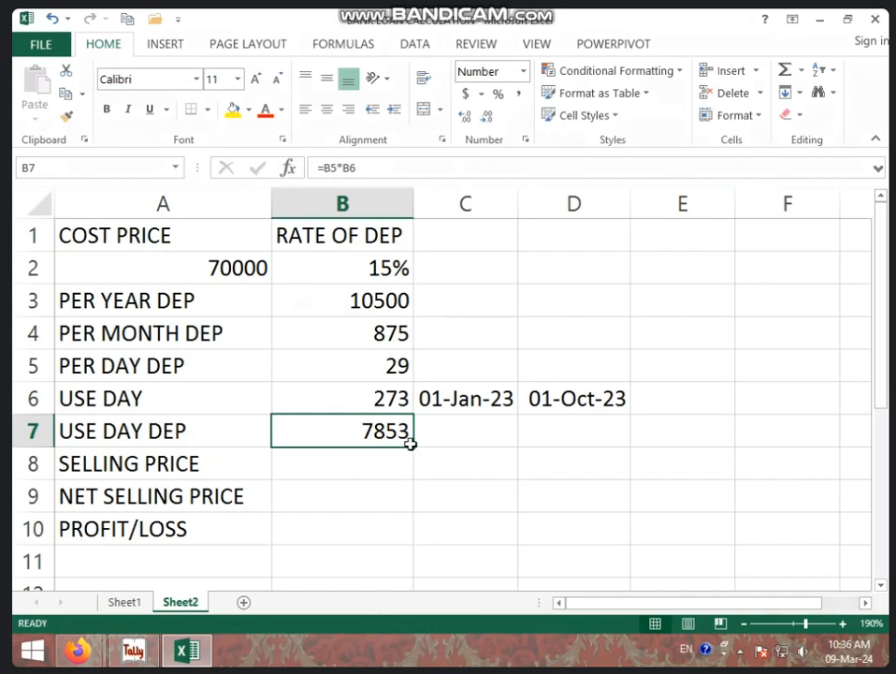
Calculate the SELLING PRICE in B8 with the formula =A2-B7.
click(370, 453)
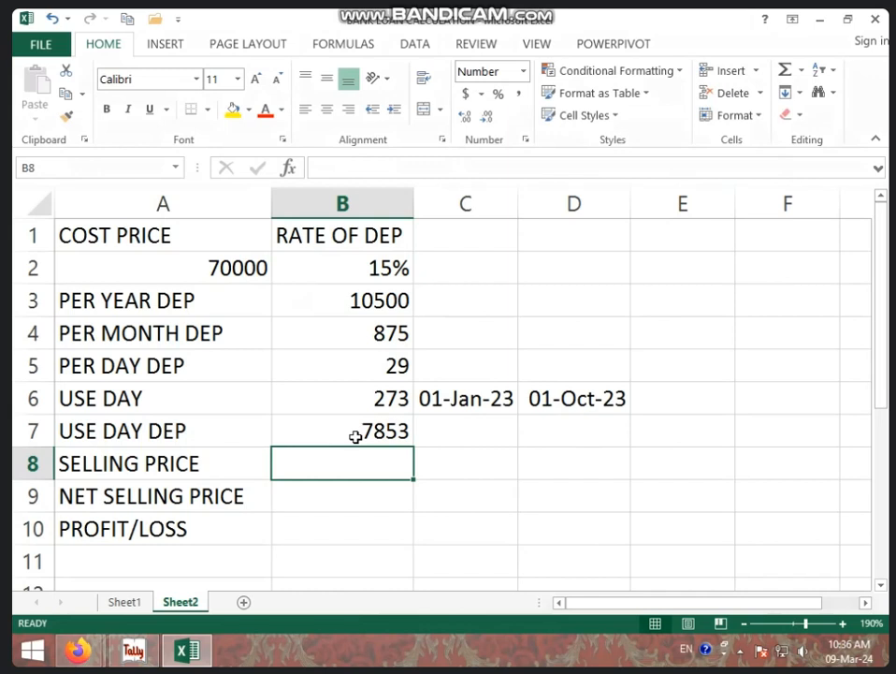
text(=)
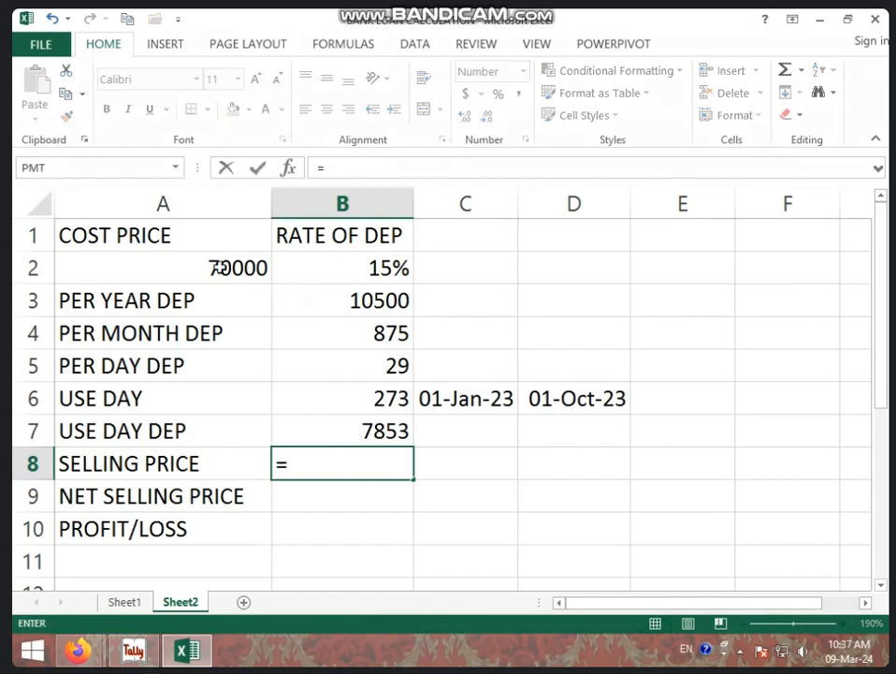
click(218, 267)
text(-)
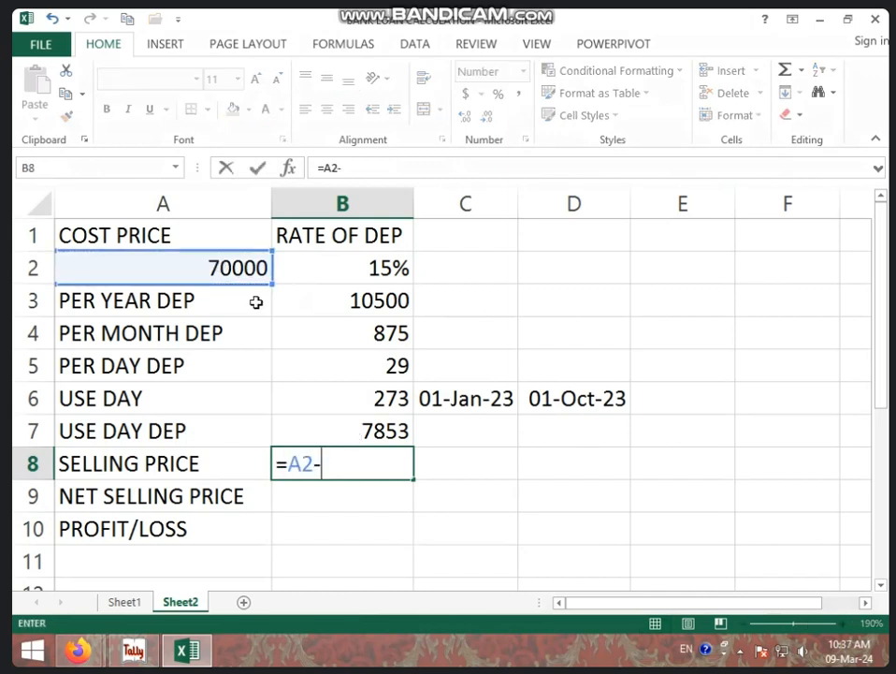
click(328, 428)
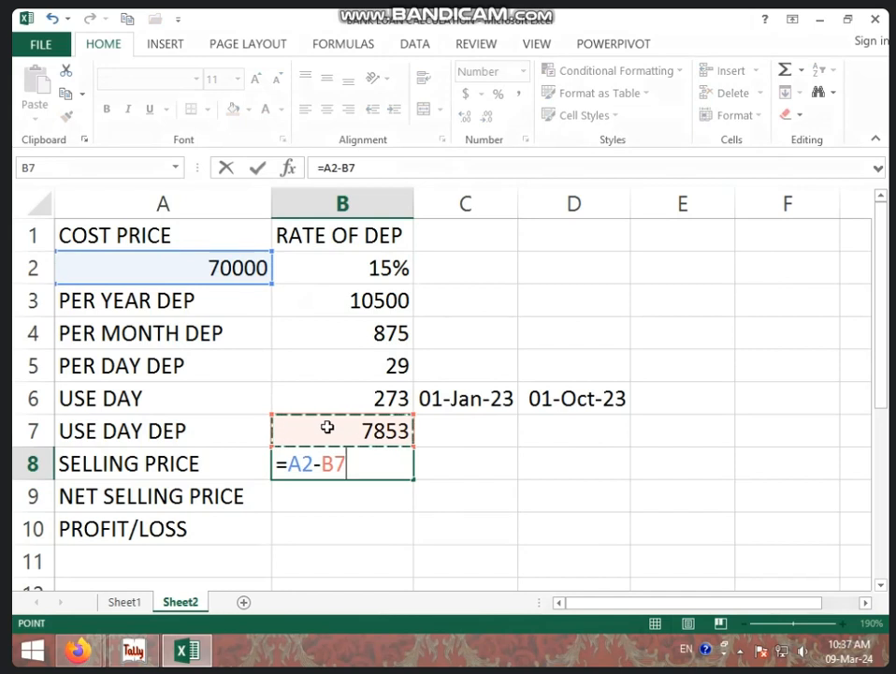
key(Return)
click(336, 462)
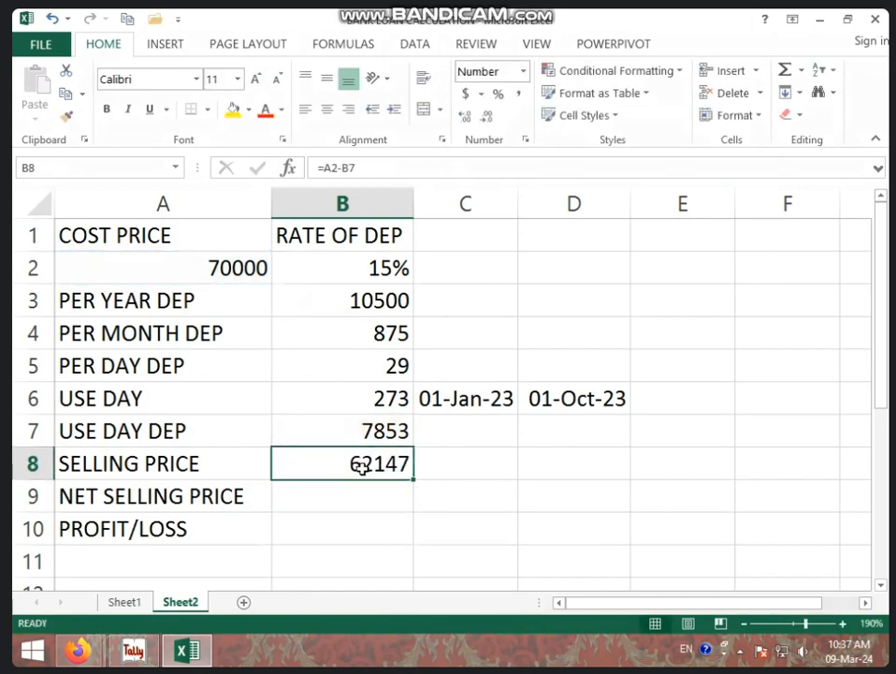
Enter 62000 as the NET SELLING PRICE in B9.
click(361, 497)
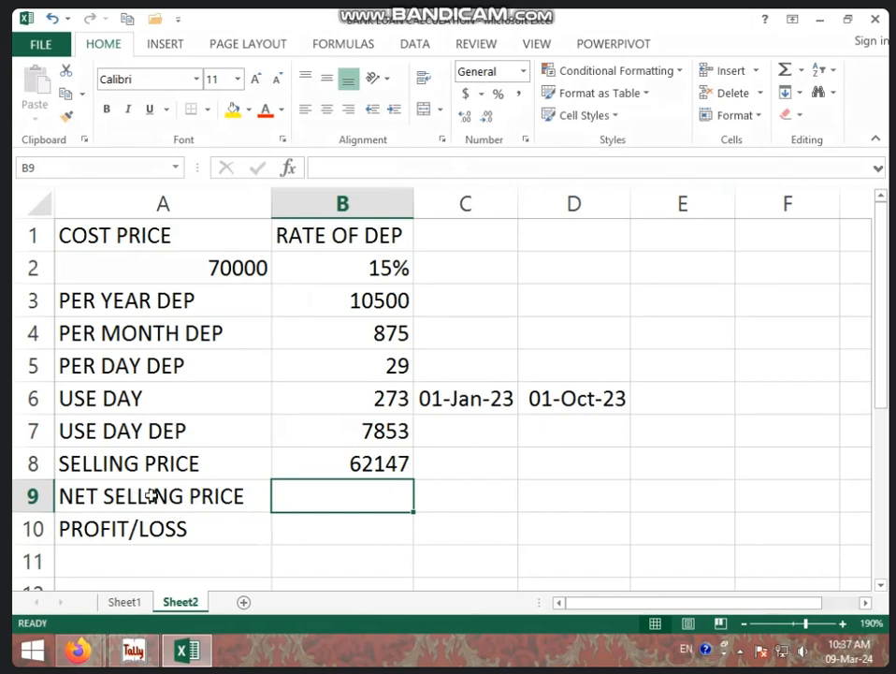
text(62000)
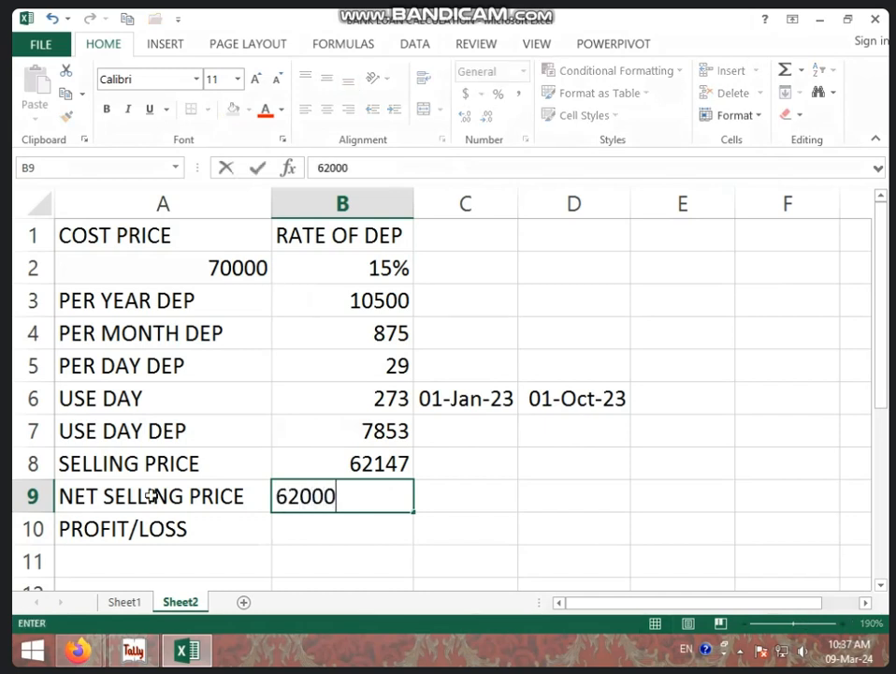
key(Return)
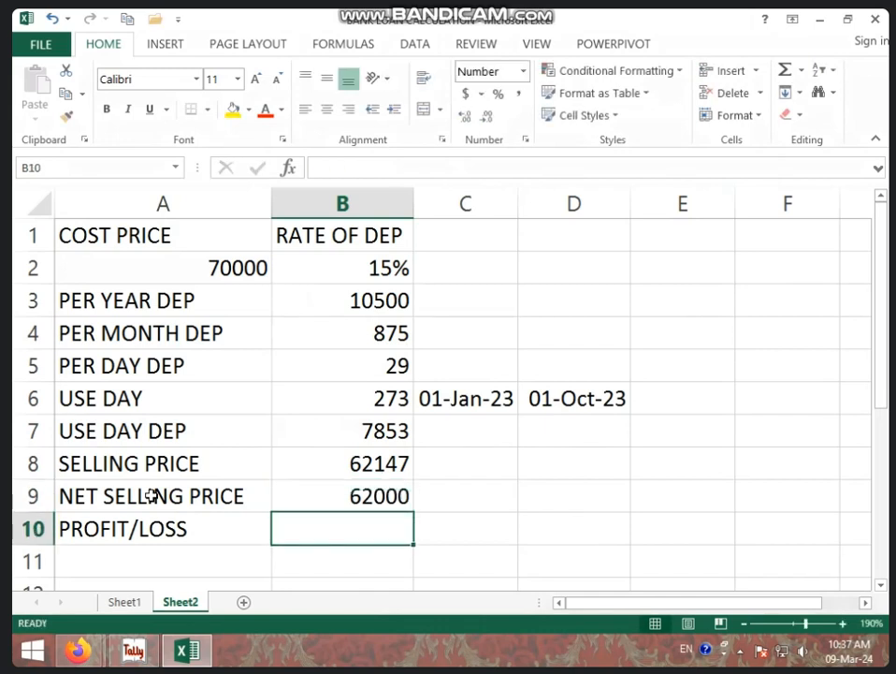
Calculate the PROFIT/LOSS in B10 with the formula =B9-B8.
text(=)
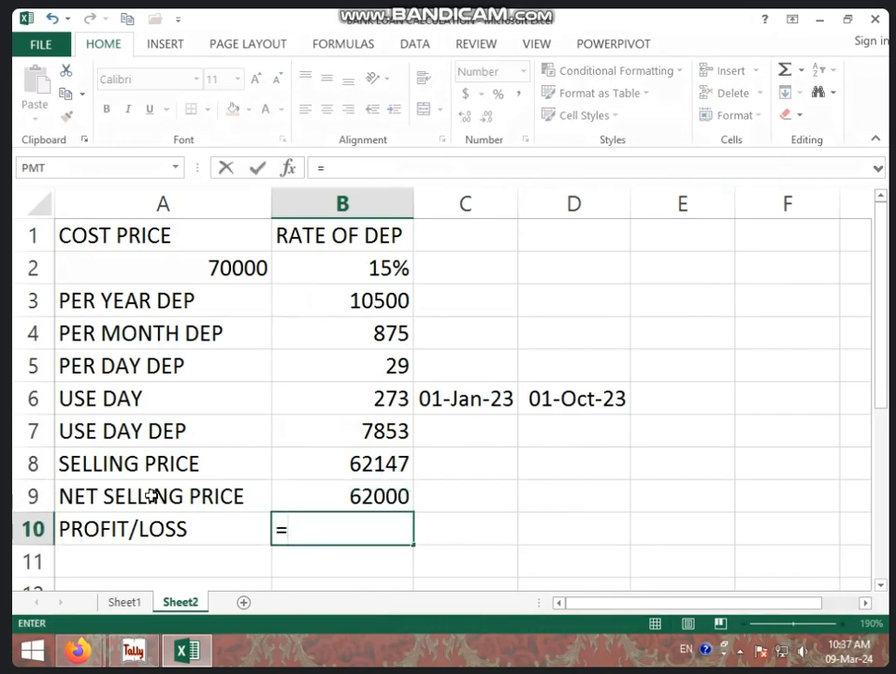
click(315, 485)
text(-)
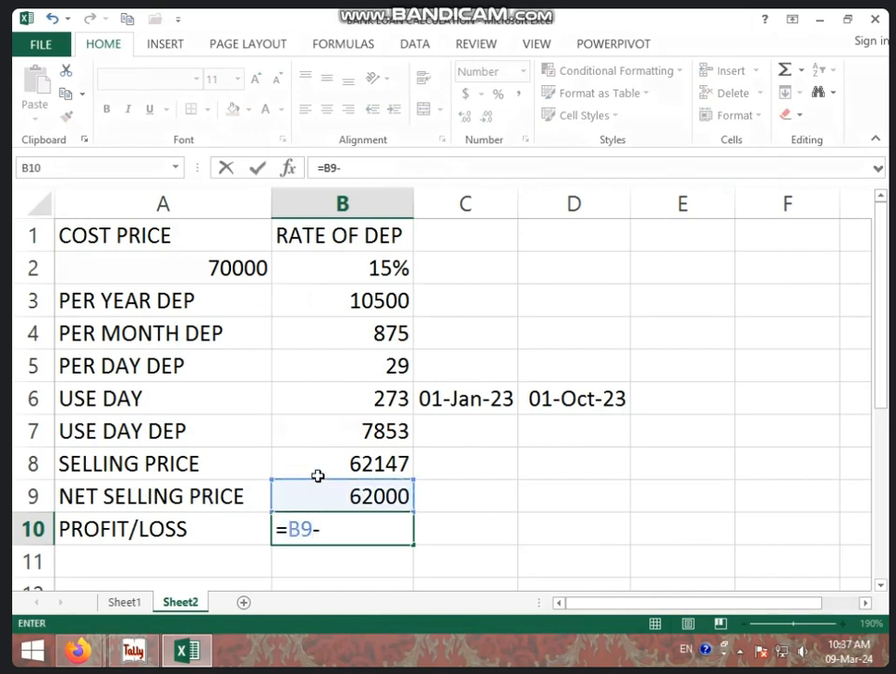
click(349, 455)
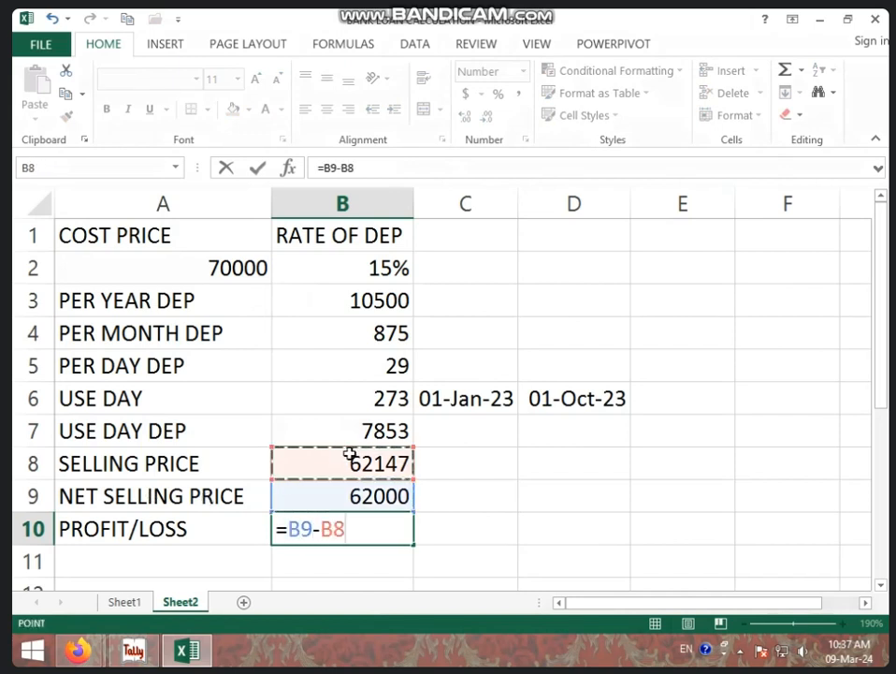
key(Return)
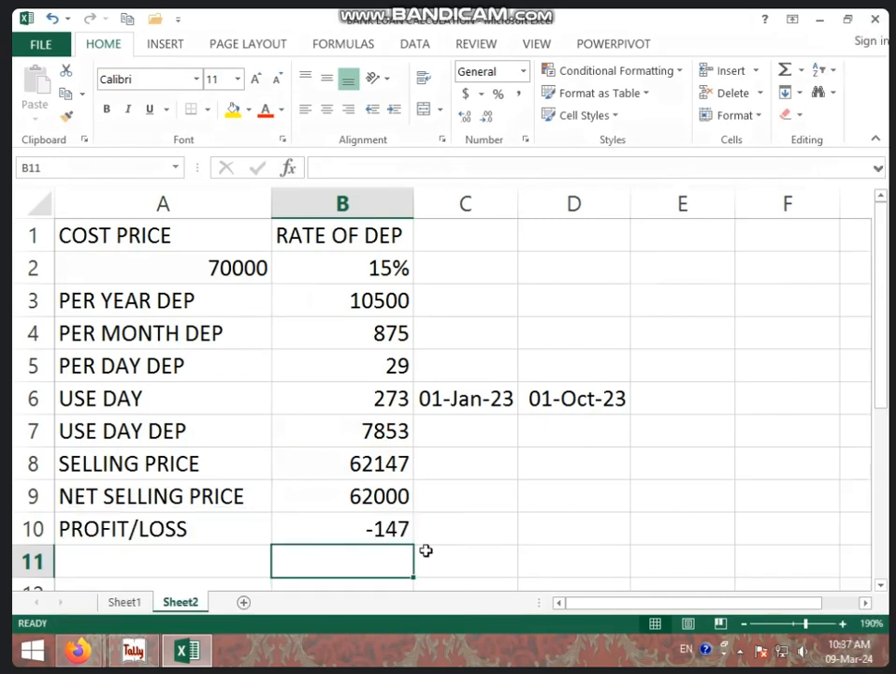
click(348, 522)
Change the NET SELLING PRICE in B9 to 63000.
click(360, 504)
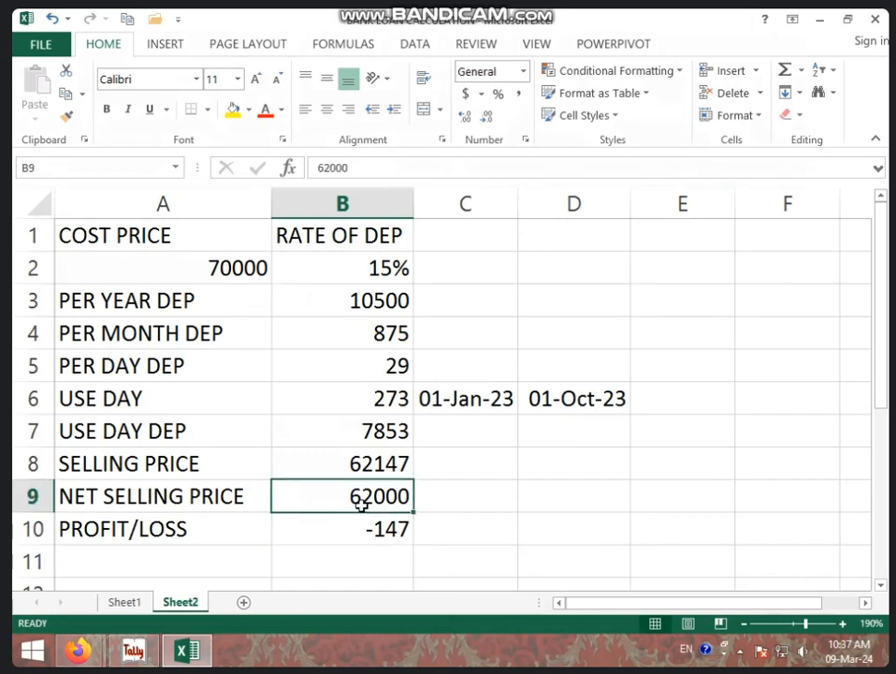
text(3)
key(BackSpace)
text(6)
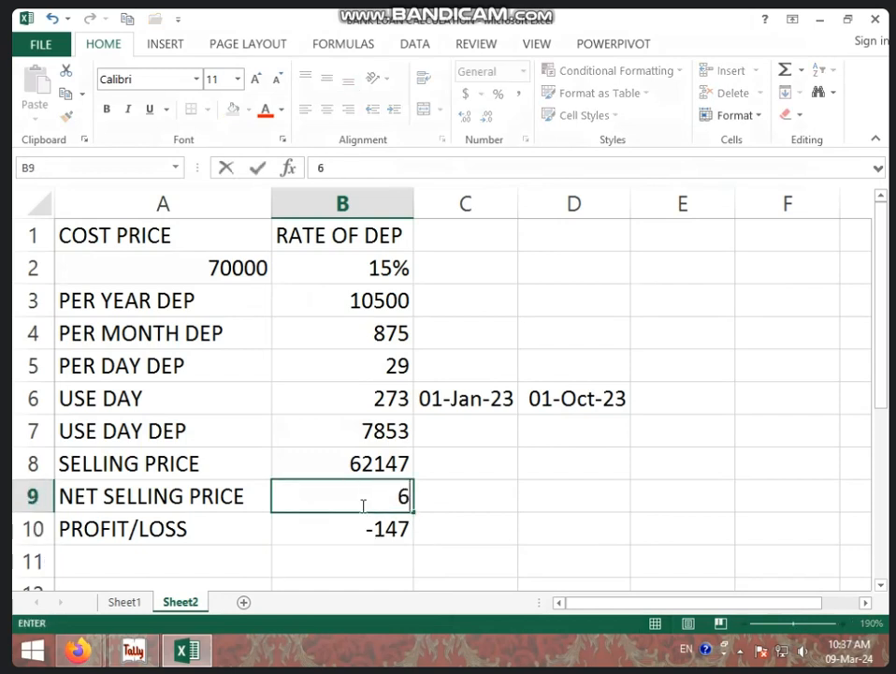
text(3000)
key(Return)
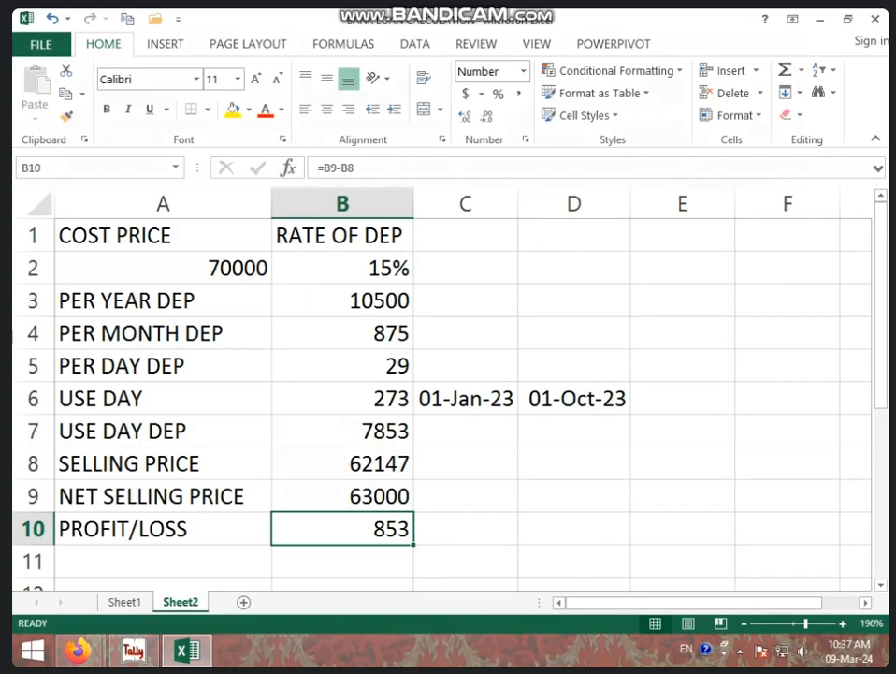
Switch to Tally and start a payment voucher that debits PRINTER A/C with 70000.
click(149, 655)
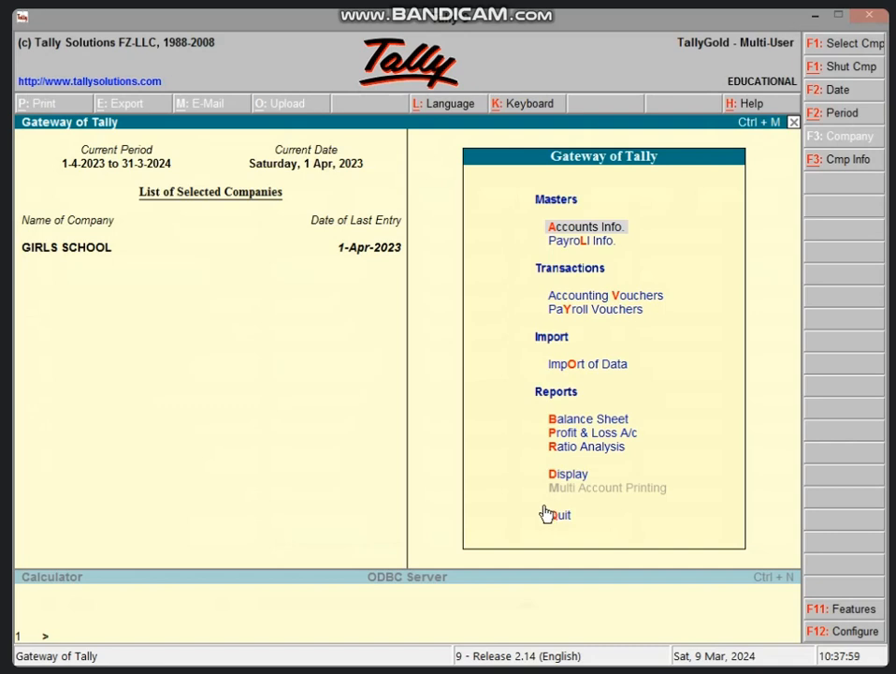
key(v)
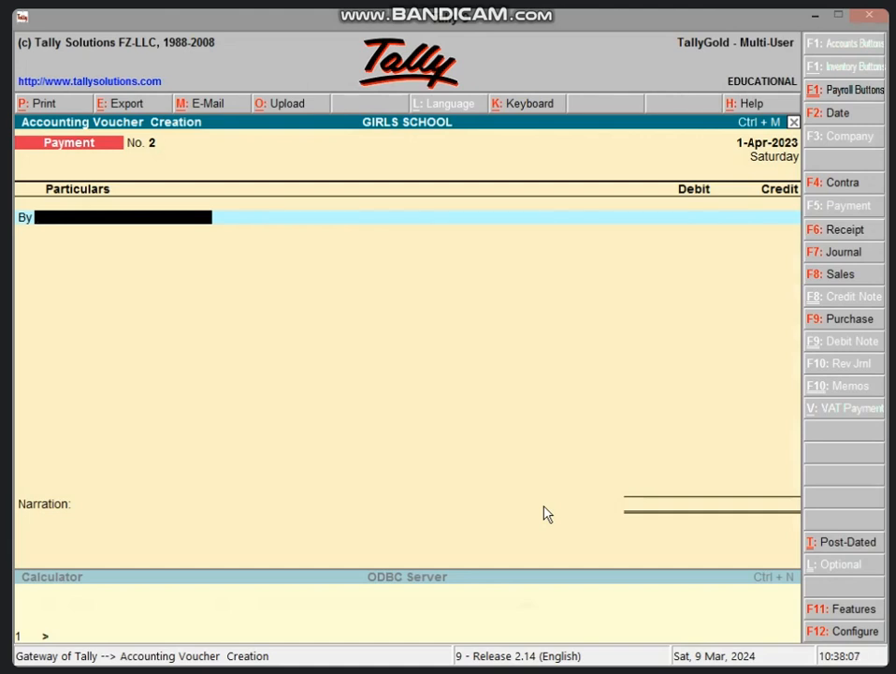
text(P)
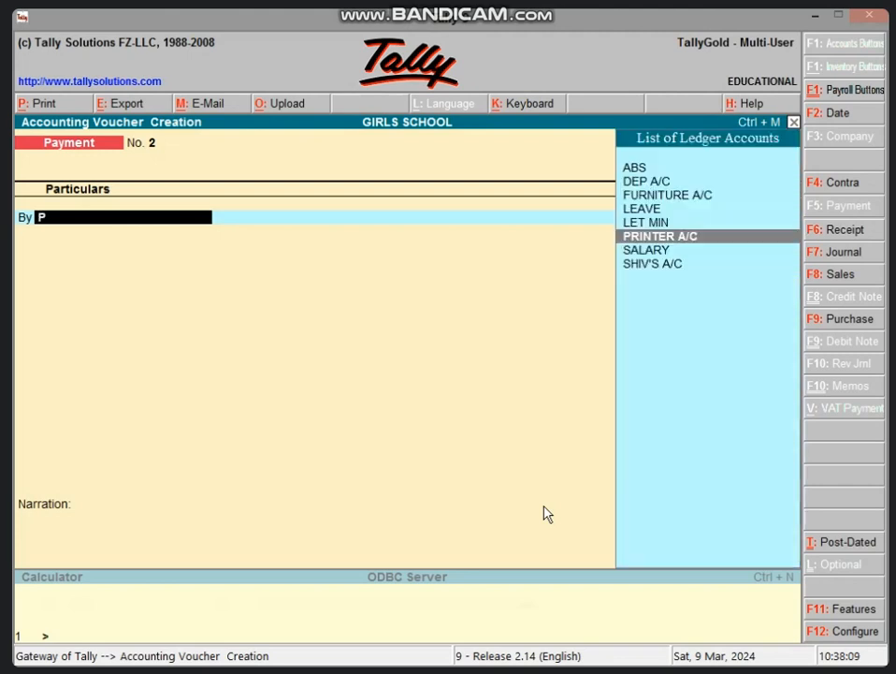
key(Return)
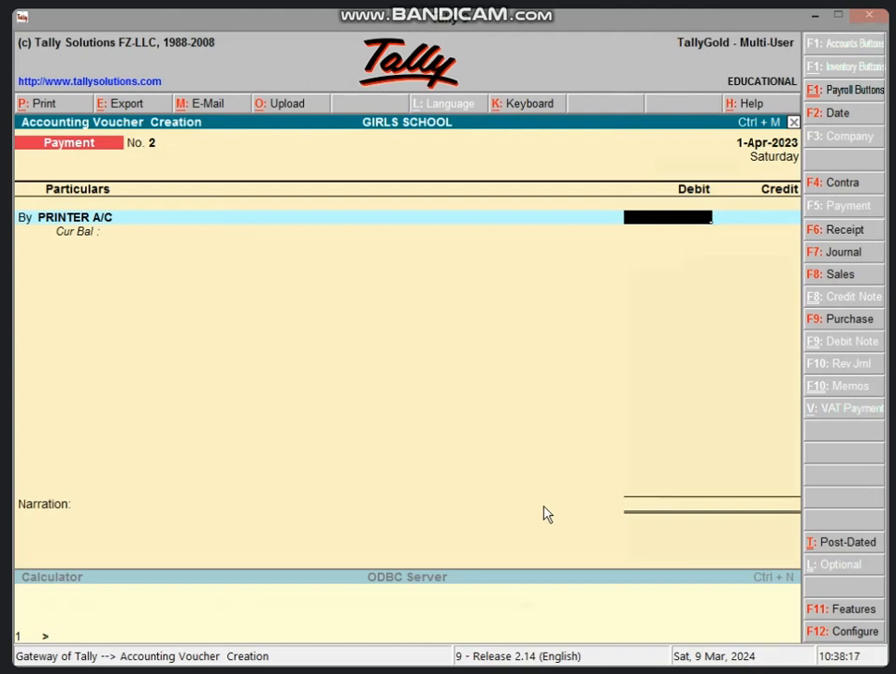
text(70000)
key(Return)
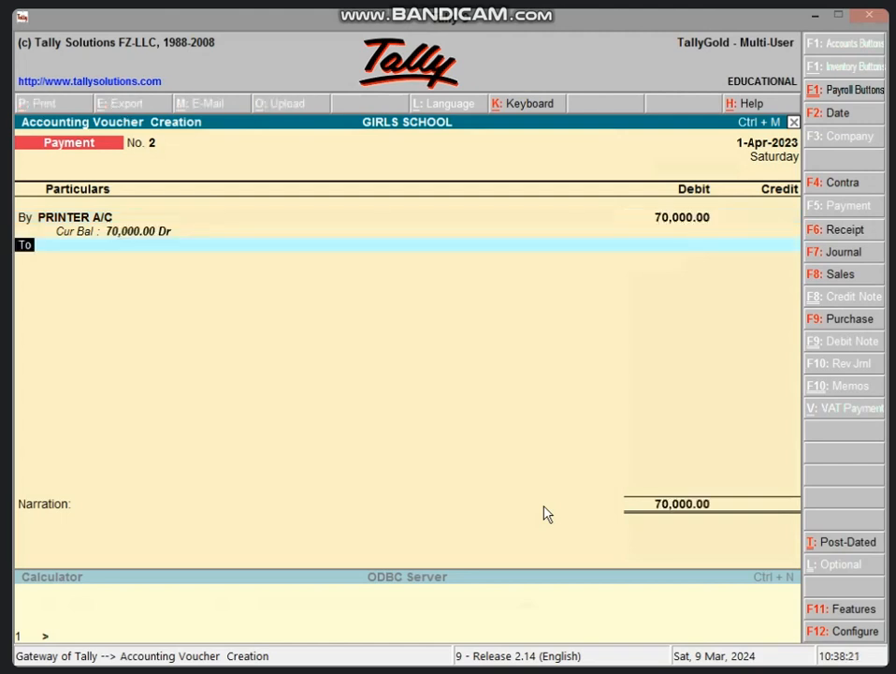
Credit Cash with 70,000 in the payment voucher and accept it without a narration.
text(CAS)
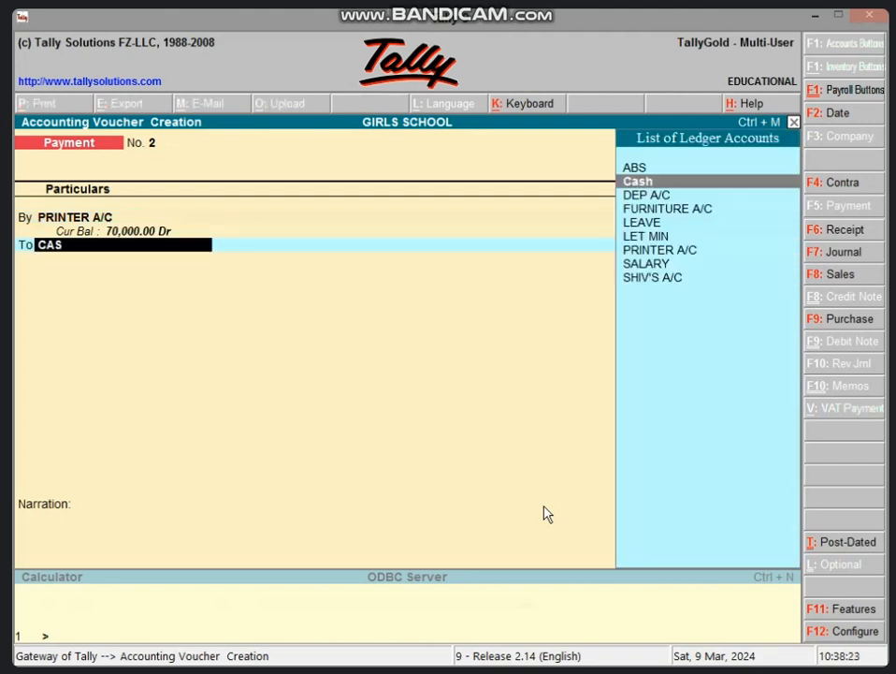
key(Return)
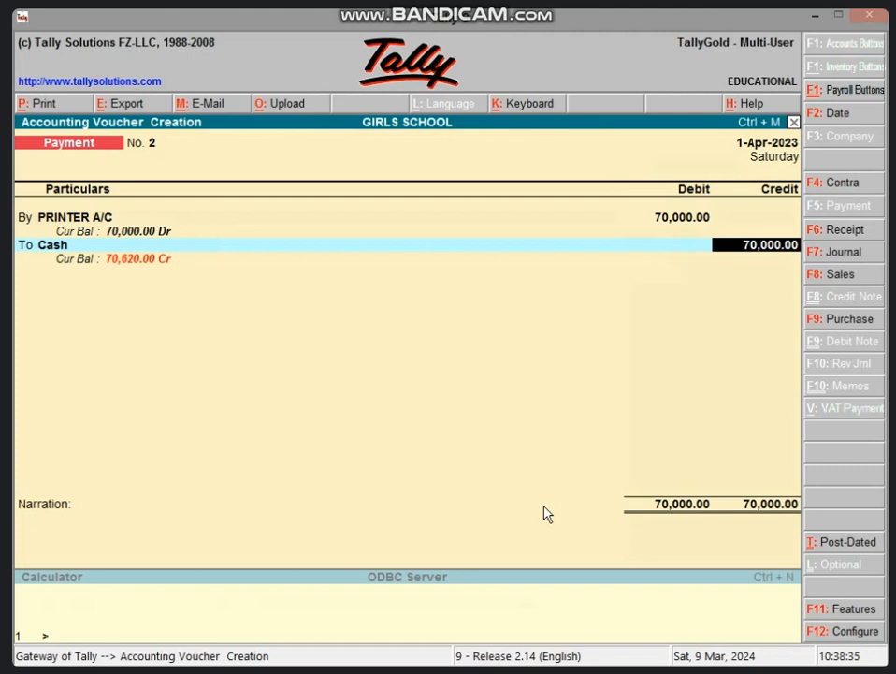
key(Return)
key(Return)
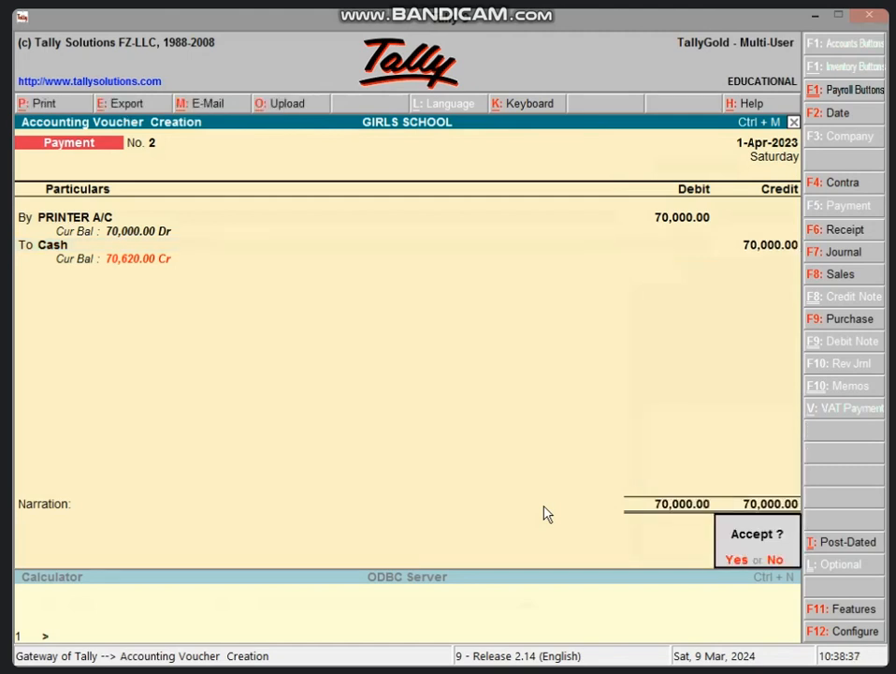
key(Return)
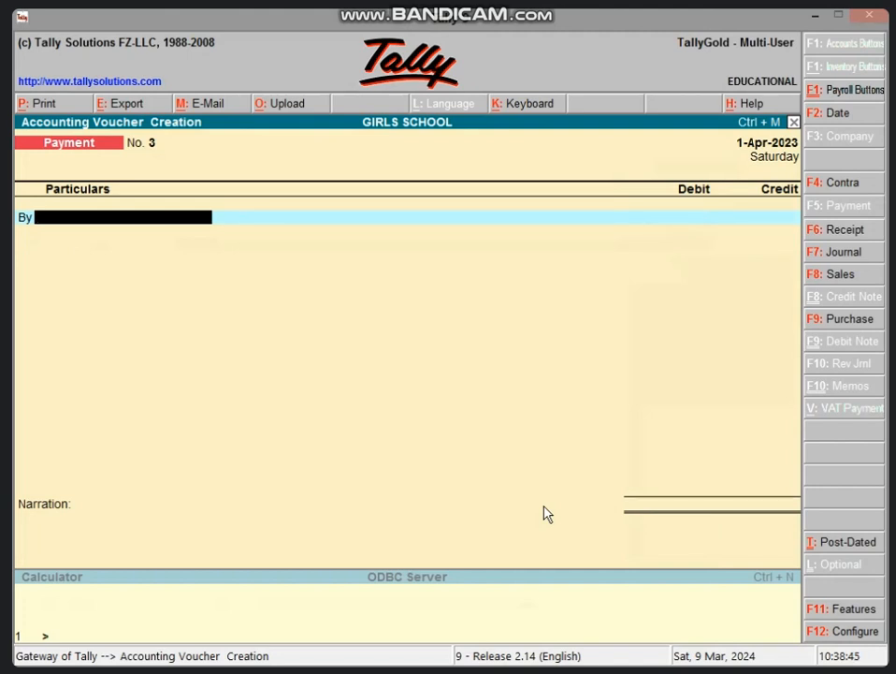
Start a journal voucher debiting DEP A/C with 7853, checking the USE DAY DEP amount in Excel before returning to Tally.
key(F7)
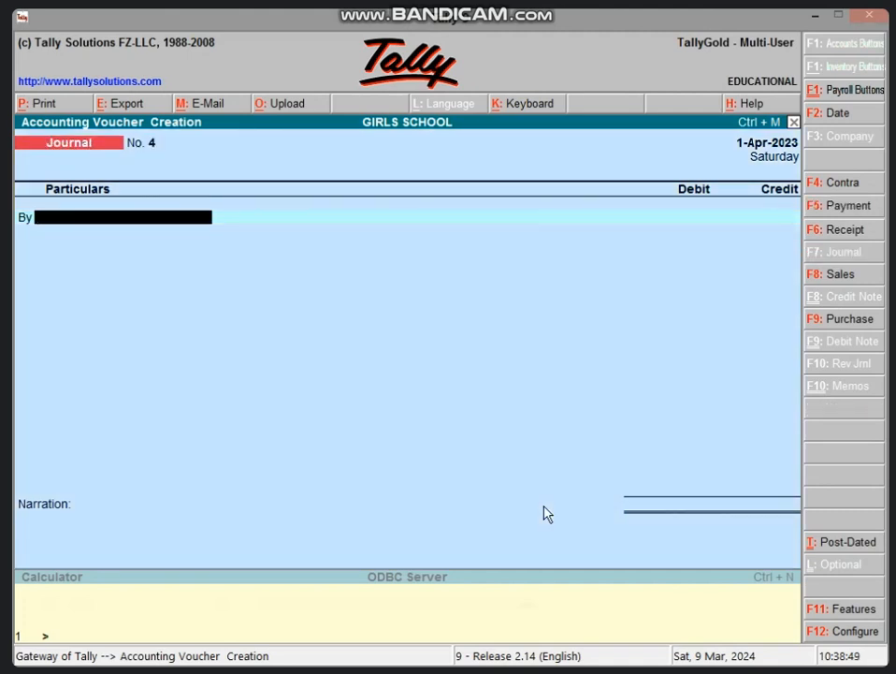
text(DEP)
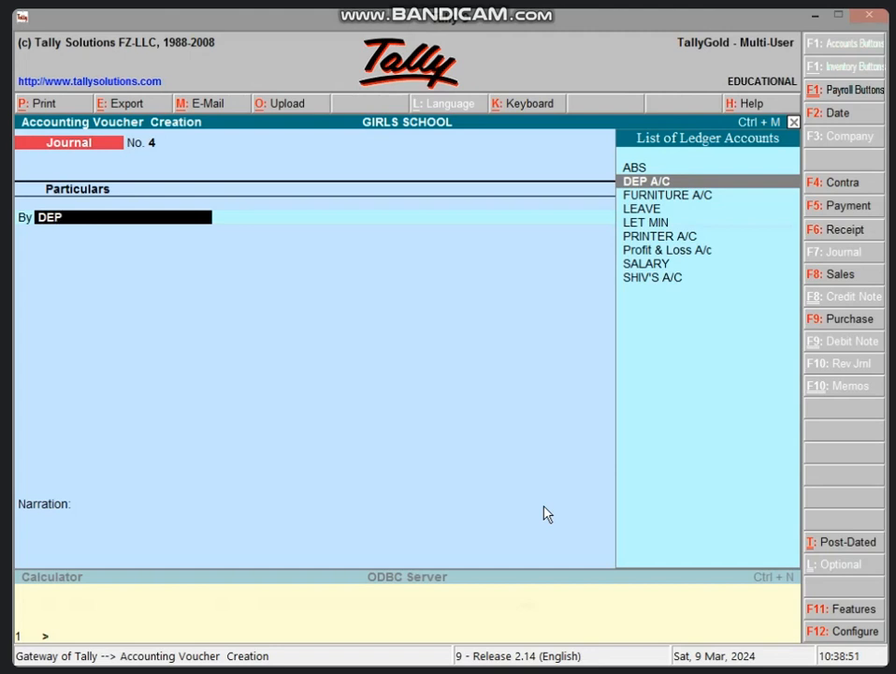
key(Return)
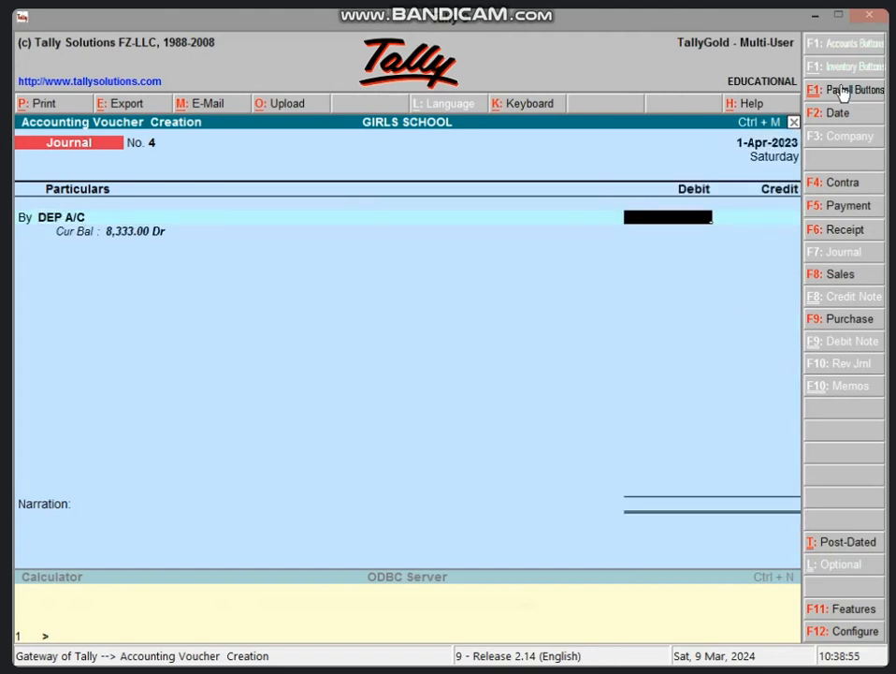
click(812, 16)
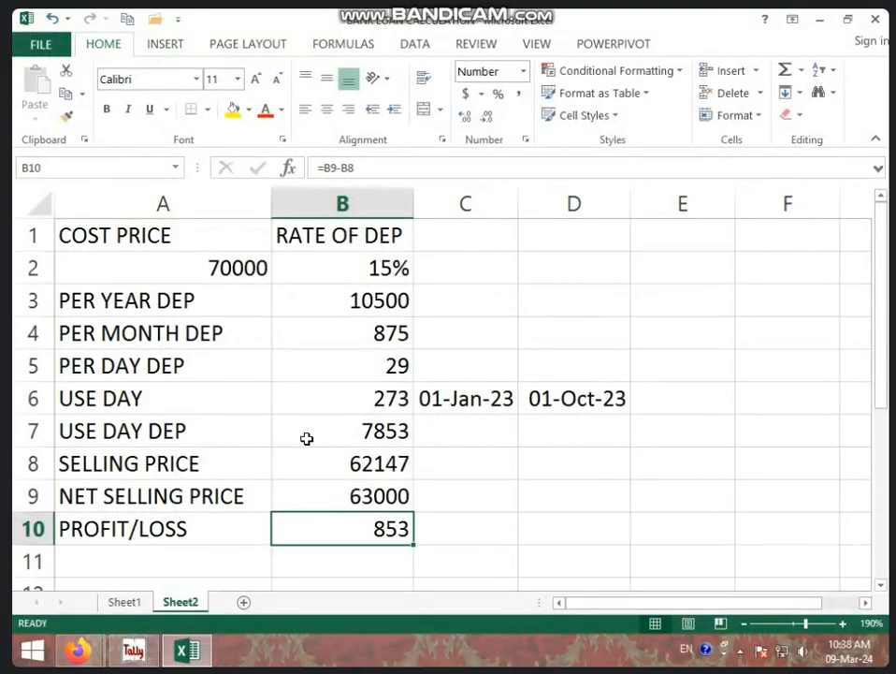
click(328, 446)
click(134, 650)
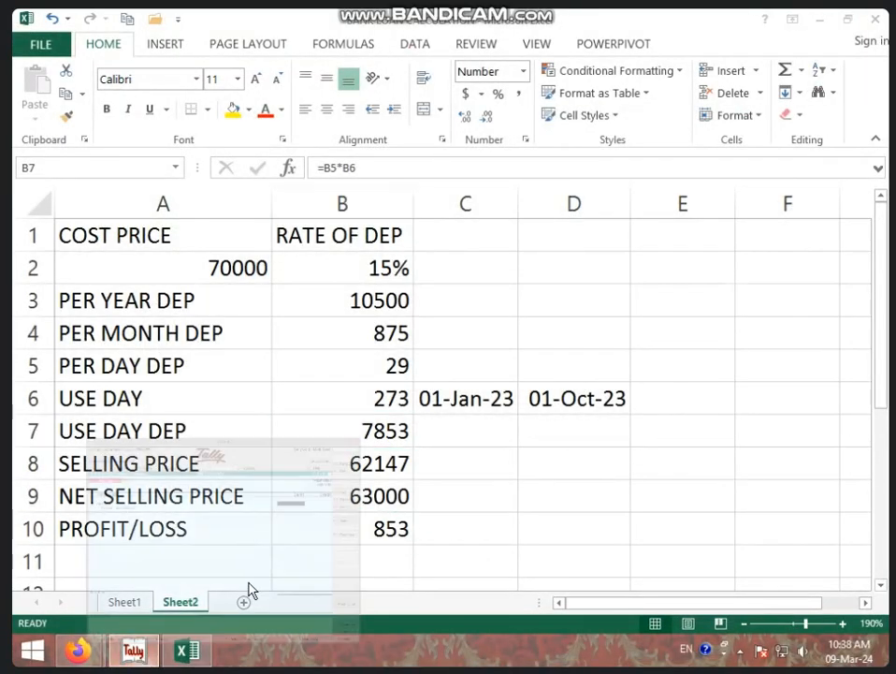
text(7853)
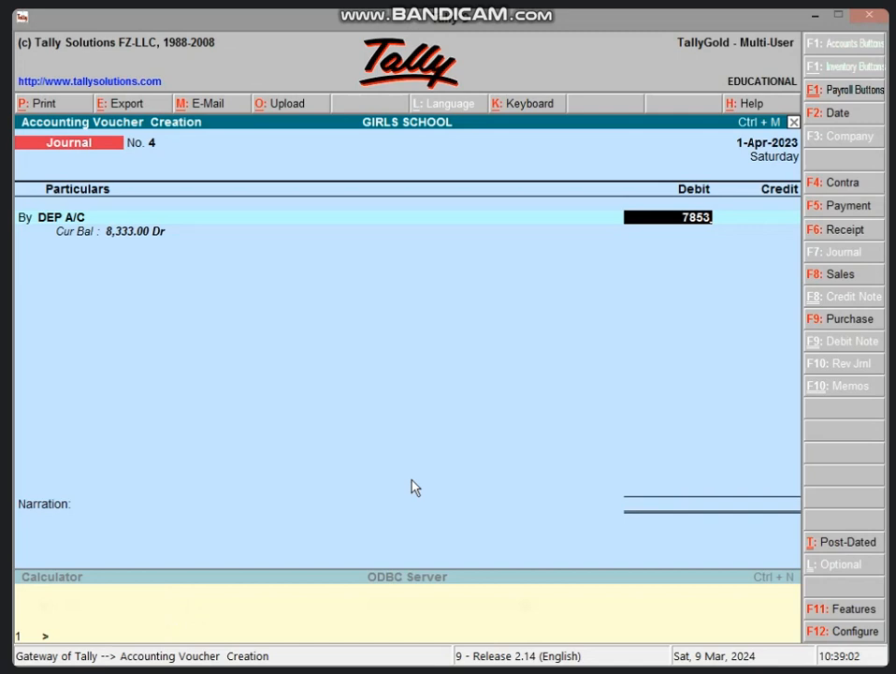
key(Return)
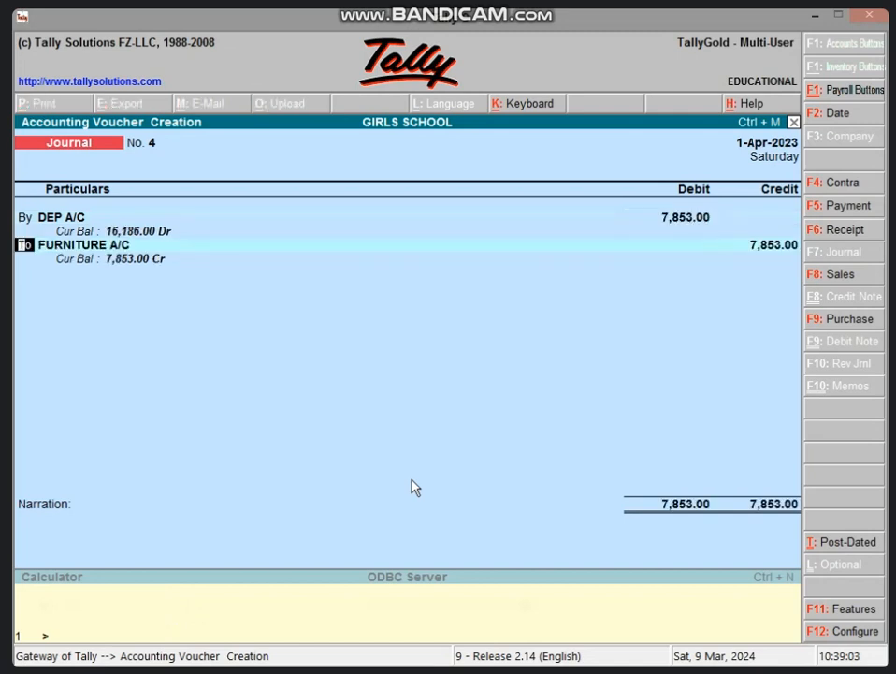
Credit PRINTER A/C with 7,853 in the journal voucher and accept it without a narration.
key(Return)
text(PR)
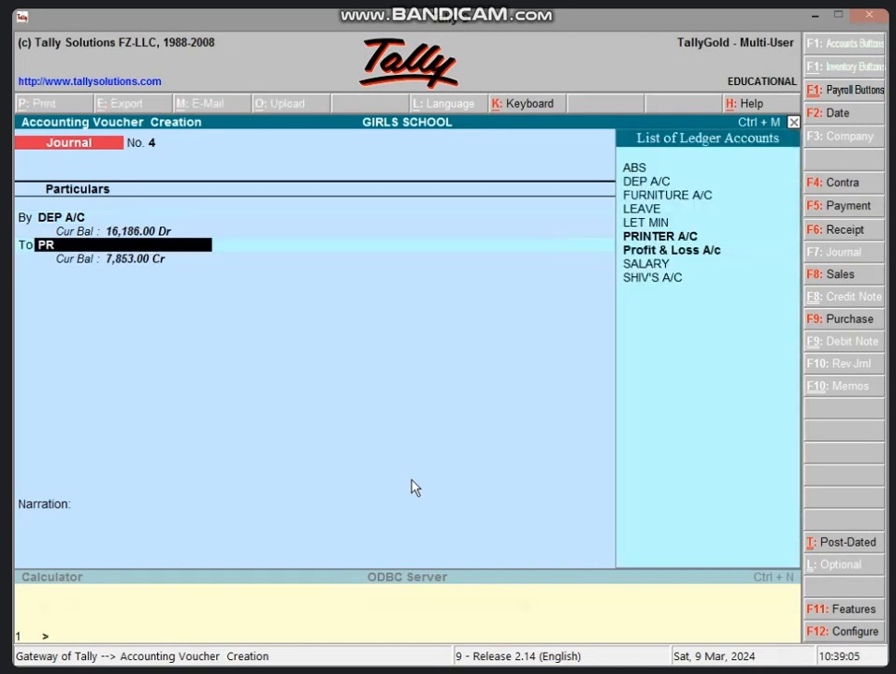
key(Return)
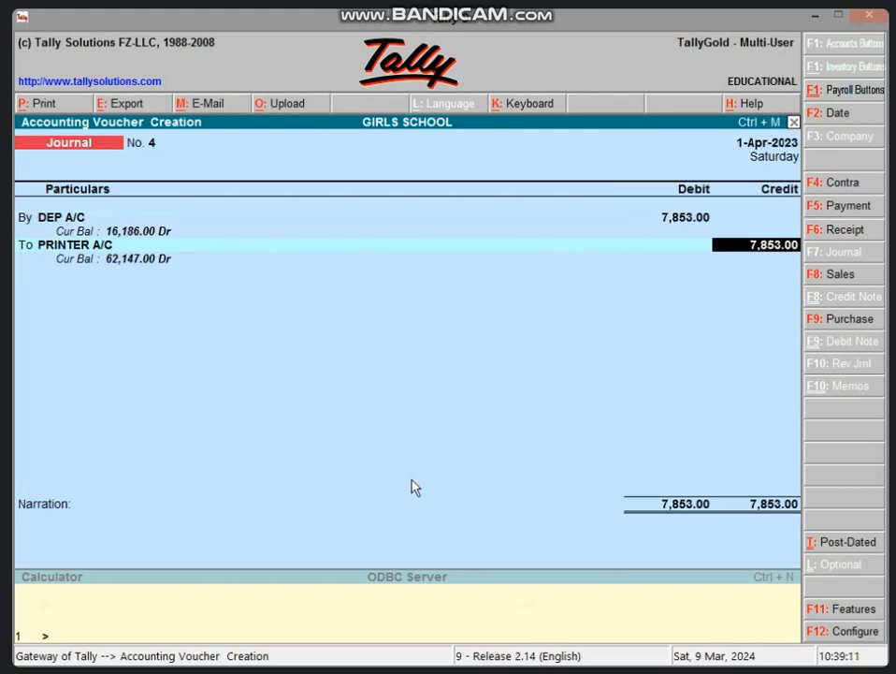
key(Return)
key(Return)
key(Return)
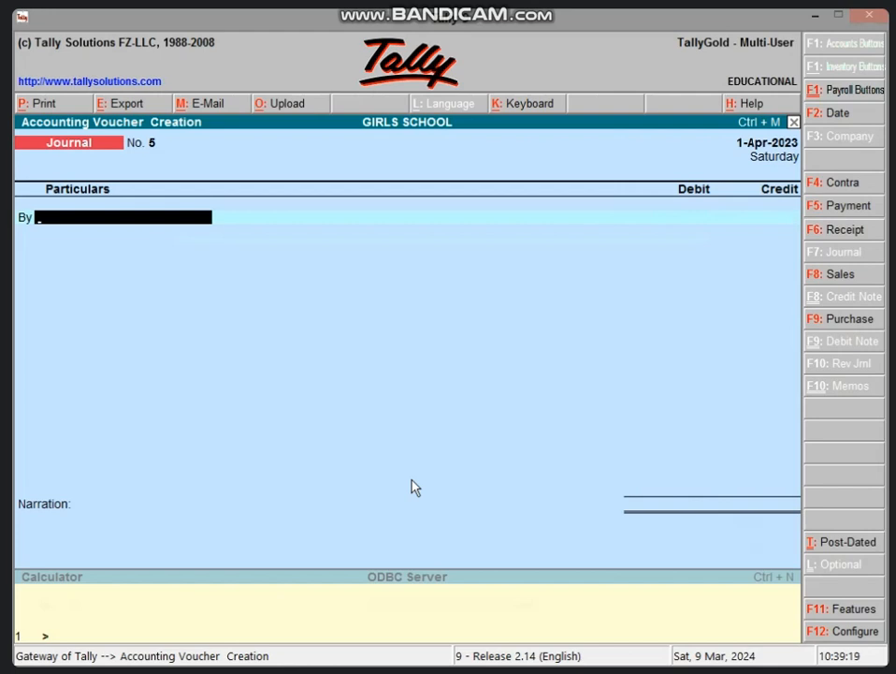
Start a receipt voucher and choose PRINTER A/C as the credited ledger.
key(F6)
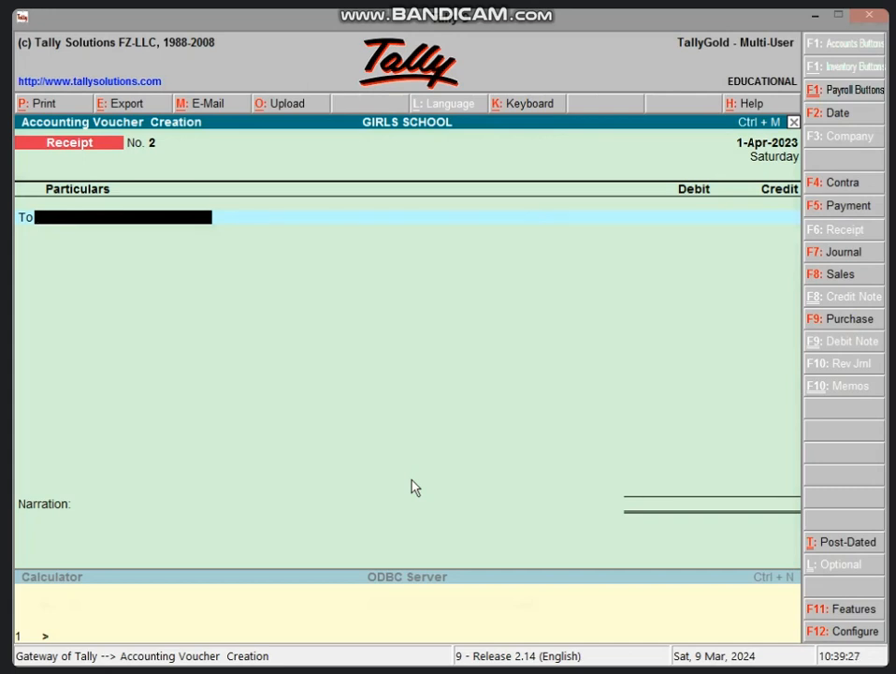
text(FUR)
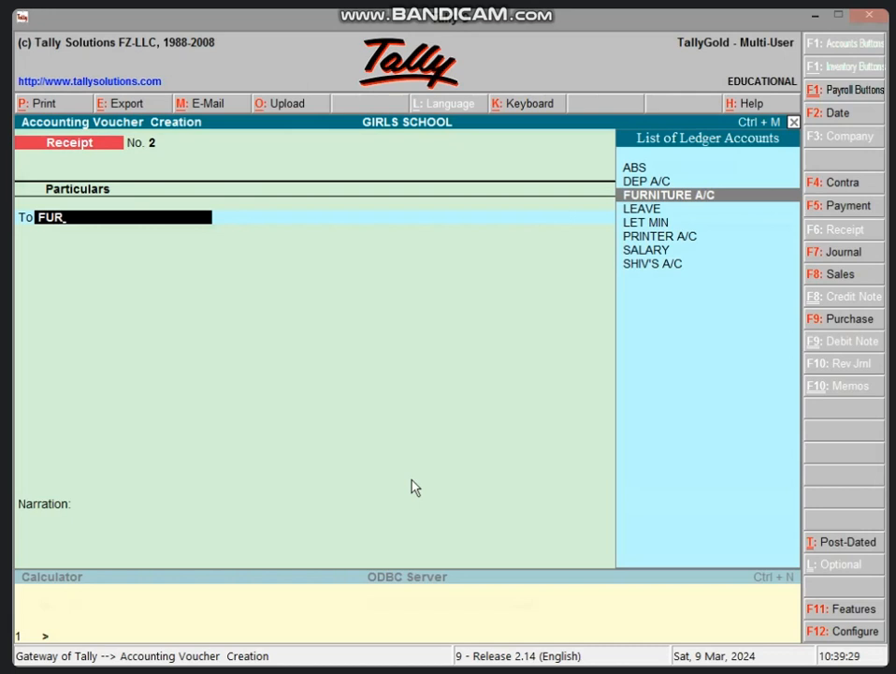
key(BackSpace)
key(BackSpace)
key(BackSpace)
text(PR)
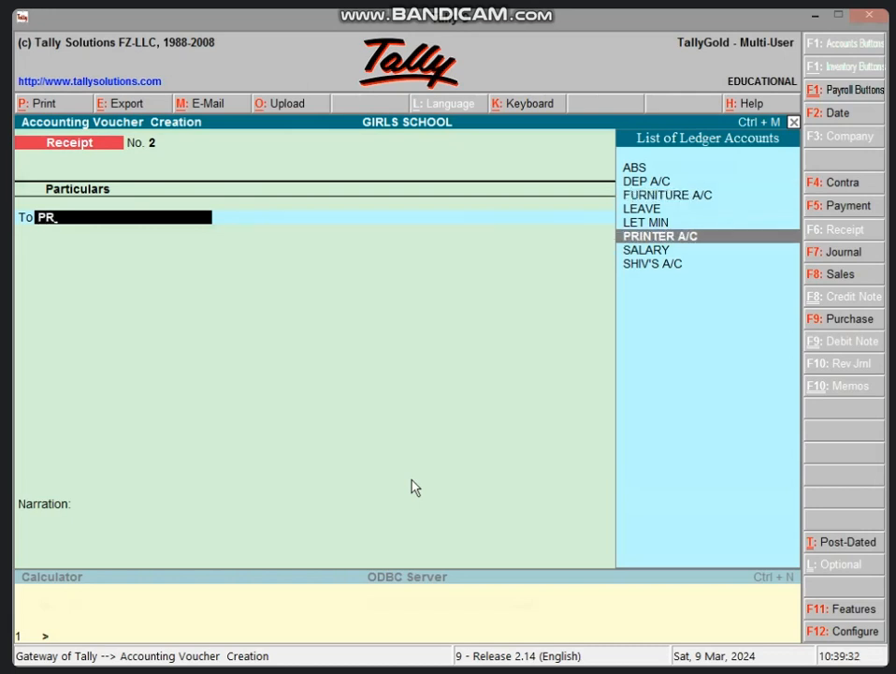
key(Return)
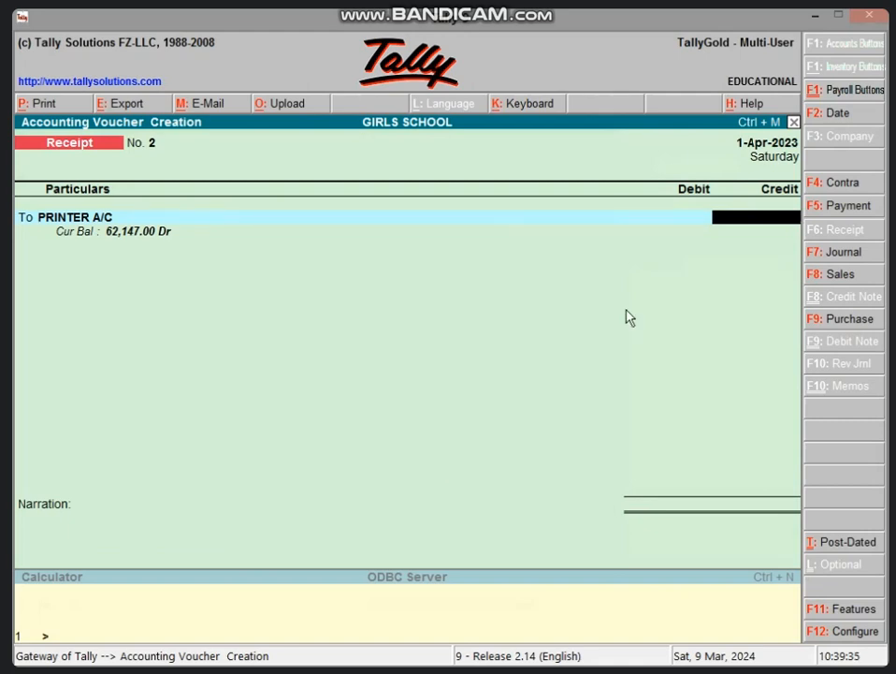
Check the NET SELLING PRICE in Excel and enter 63000 as the PRINTER A/C credit in Tally's receipt voucher.
click(814, 16)
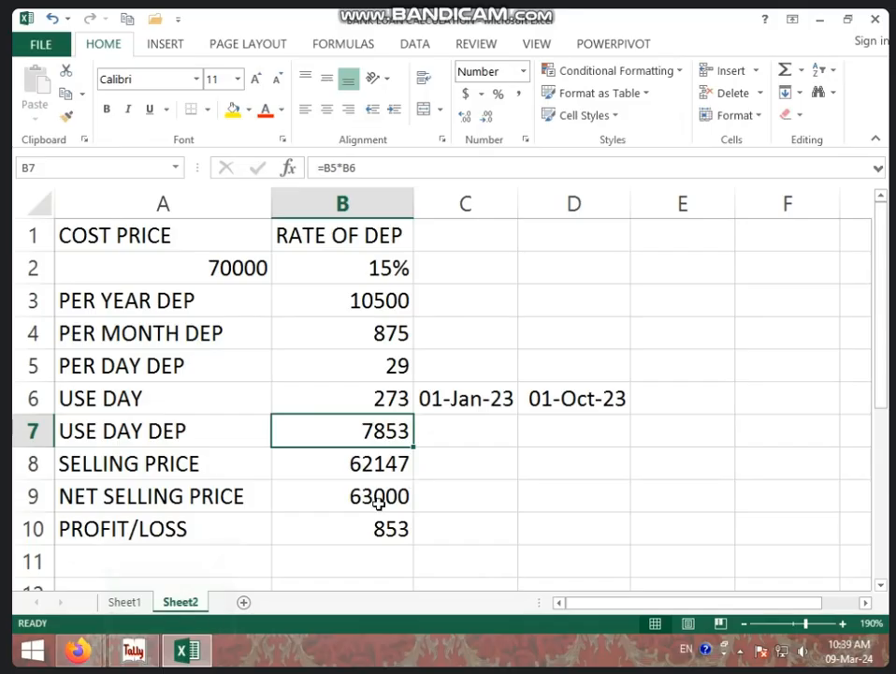
click(299, 508)
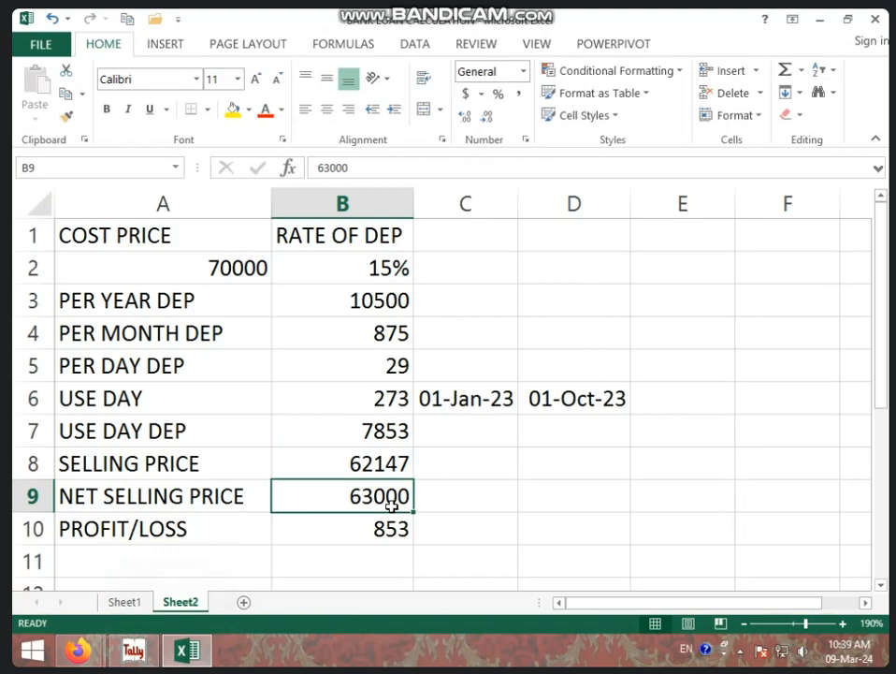
click(134, 650)
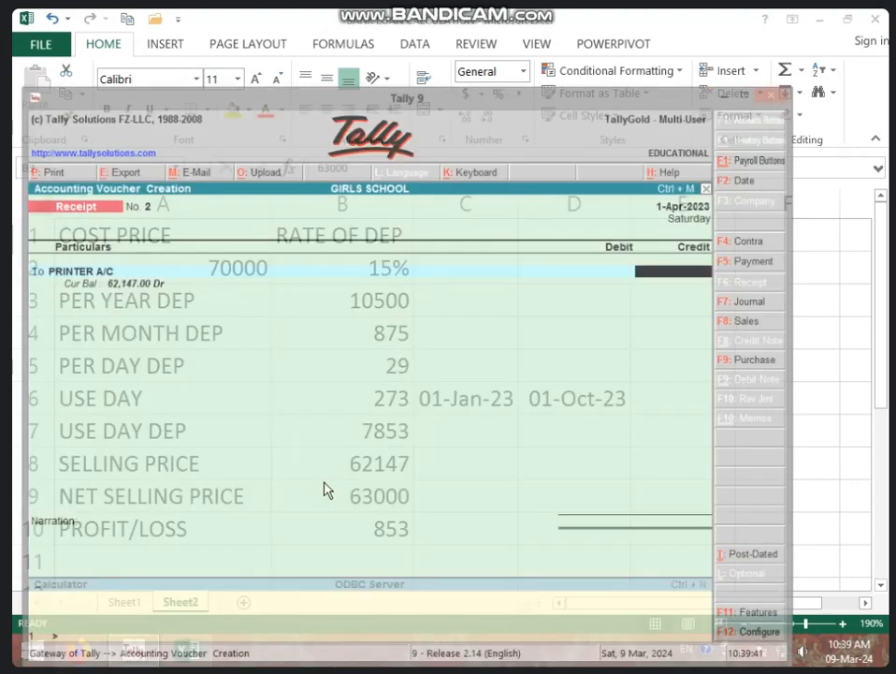
text(63000)
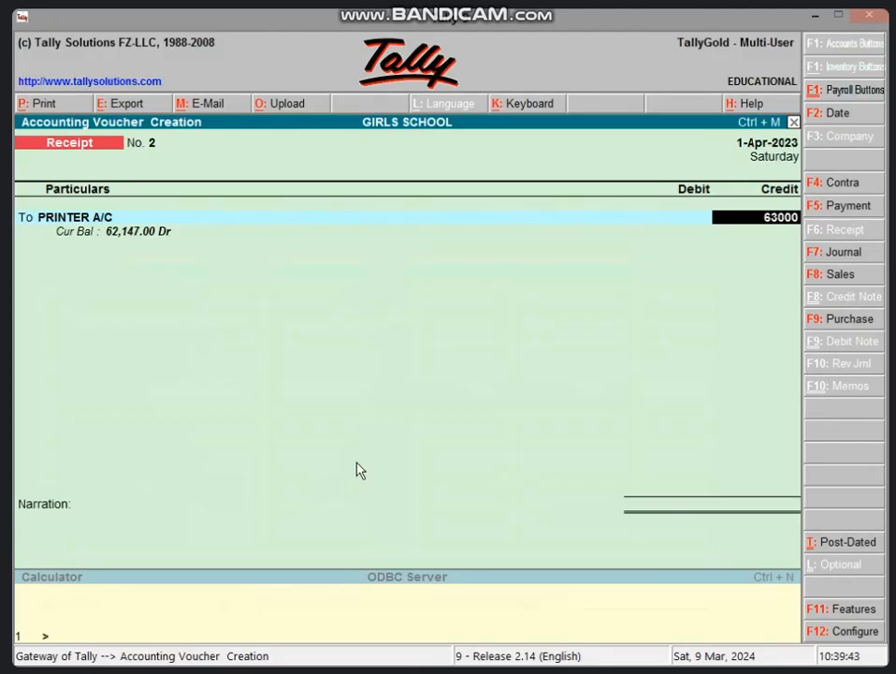
key(Return)
Debit Cash with 63,000 in the receipt voucher and accept it without a narration.
text(CA)
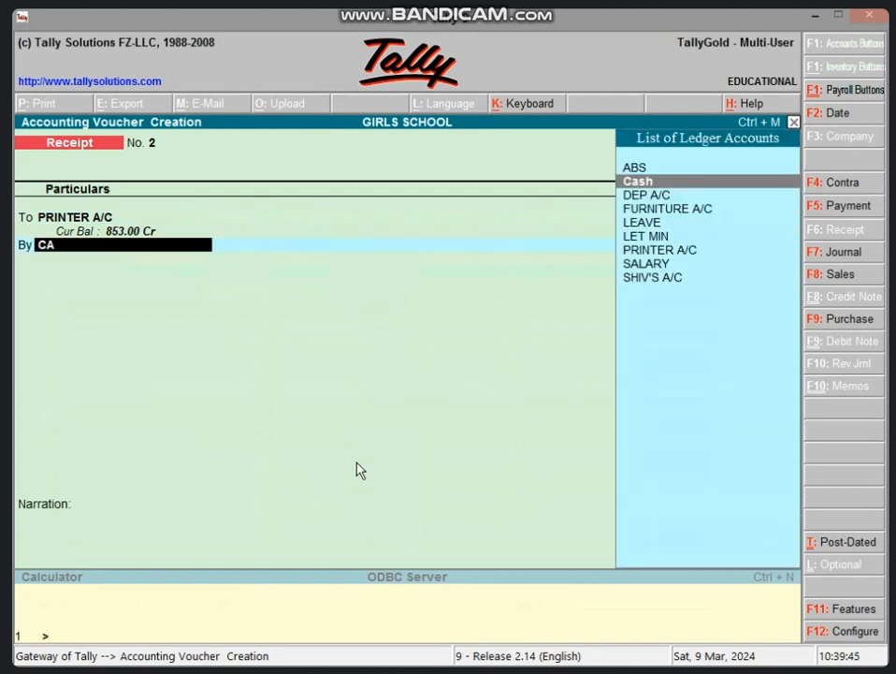
key(Return)
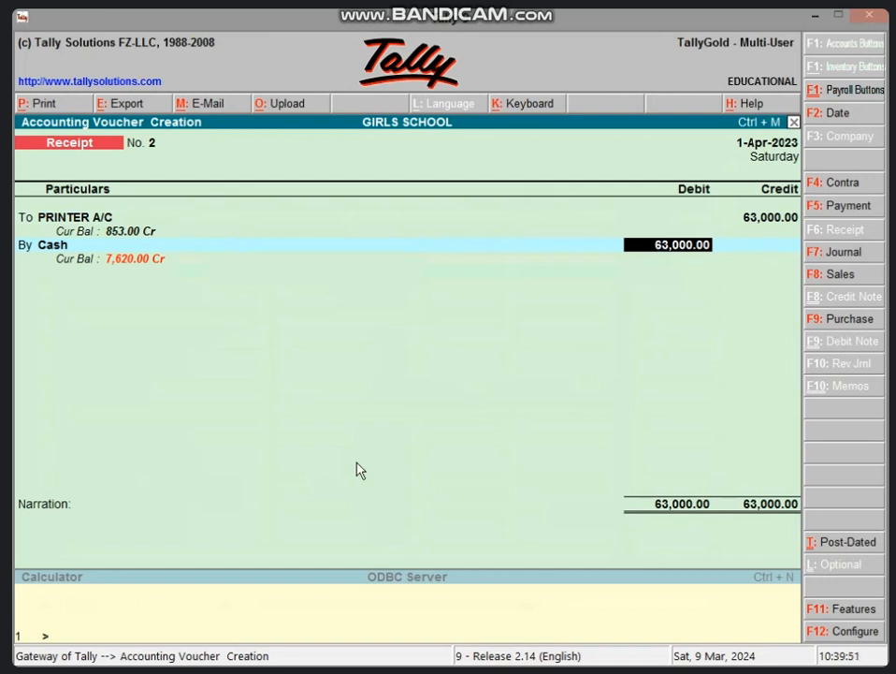
key(Return)
key(Return)
key(Return)
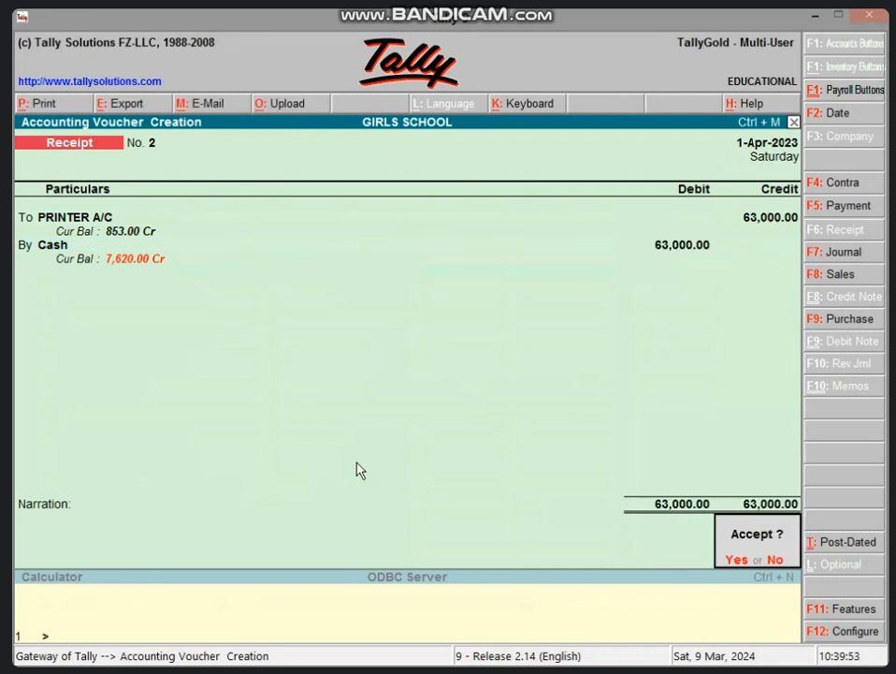
key(Return)
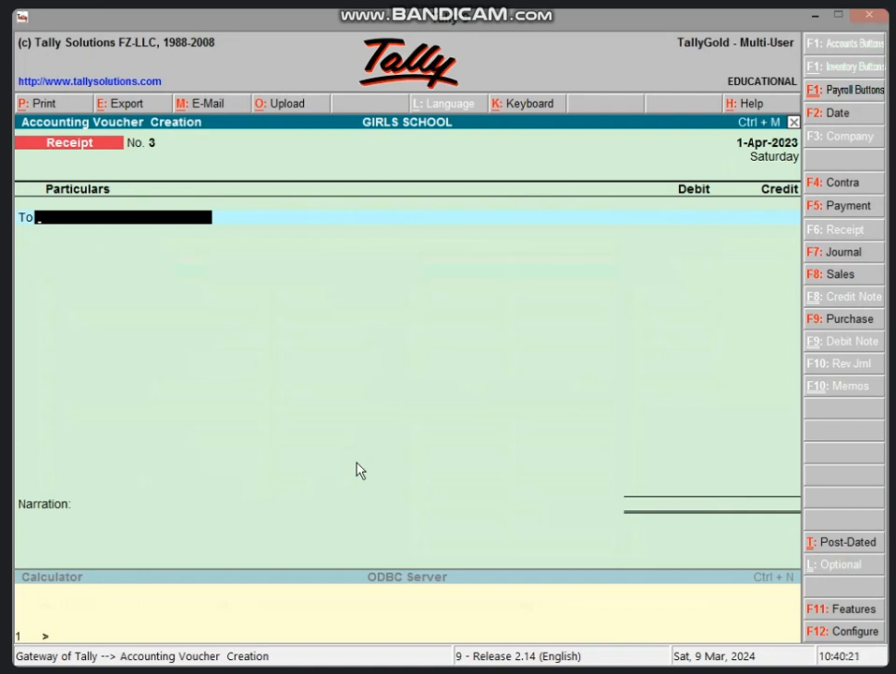
Start a journal voucher in Tally, check PROFIT/LOSS in Excel, and debit PRINTER A/C with 853.
key(F7)
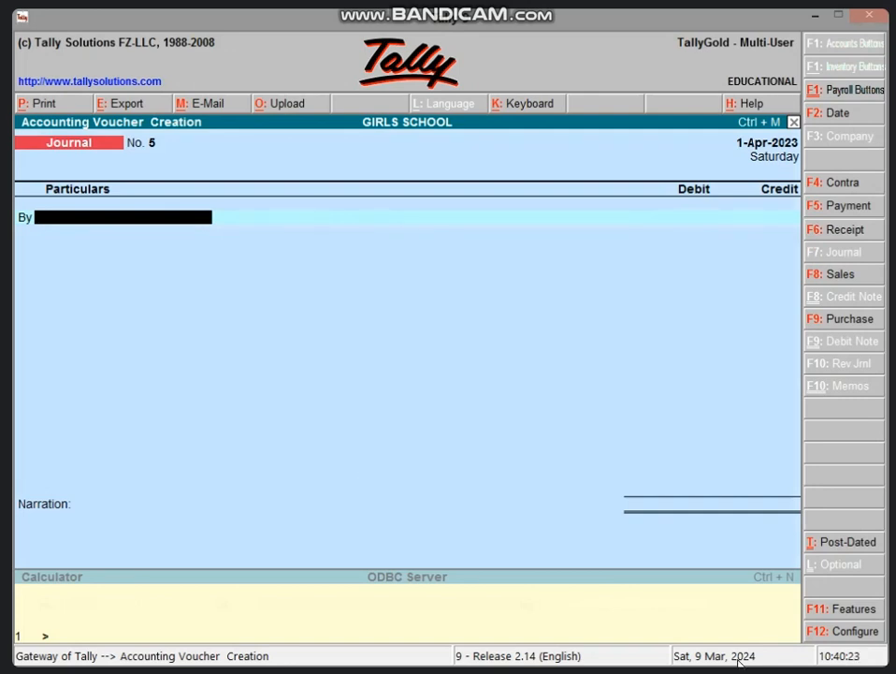
click(815, 14)
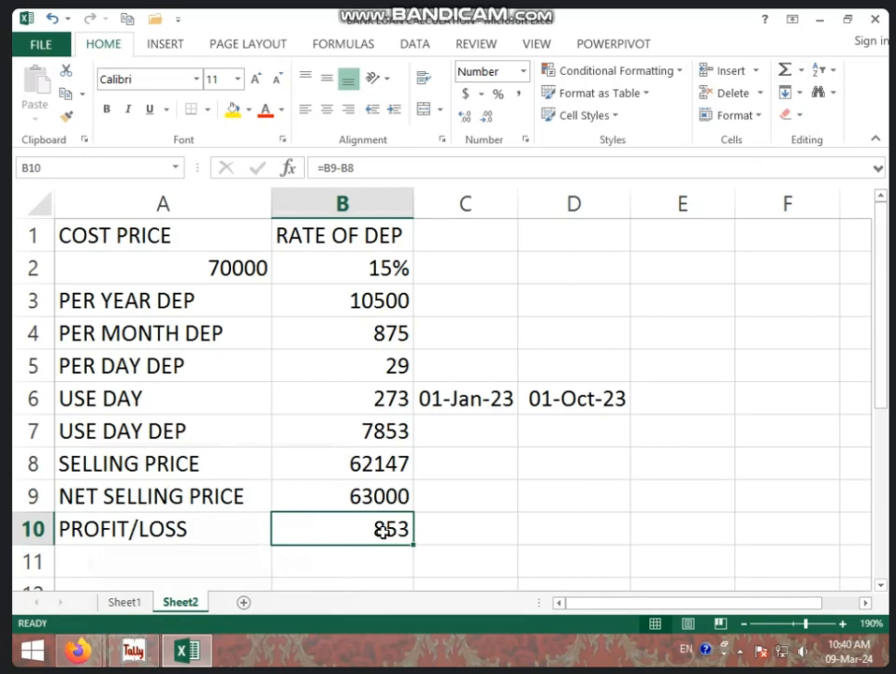
click(134, 650)
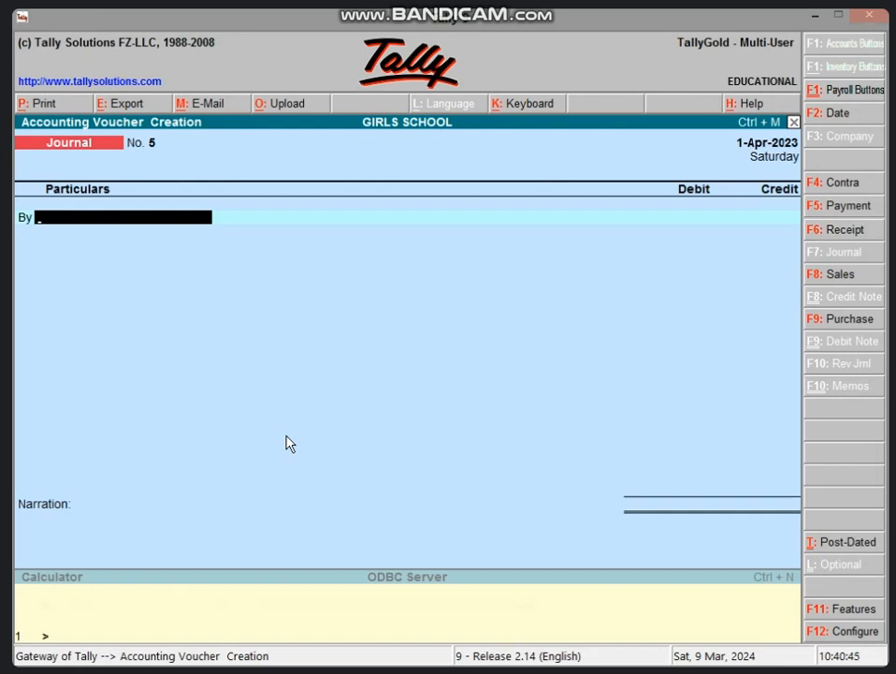
text(PR)
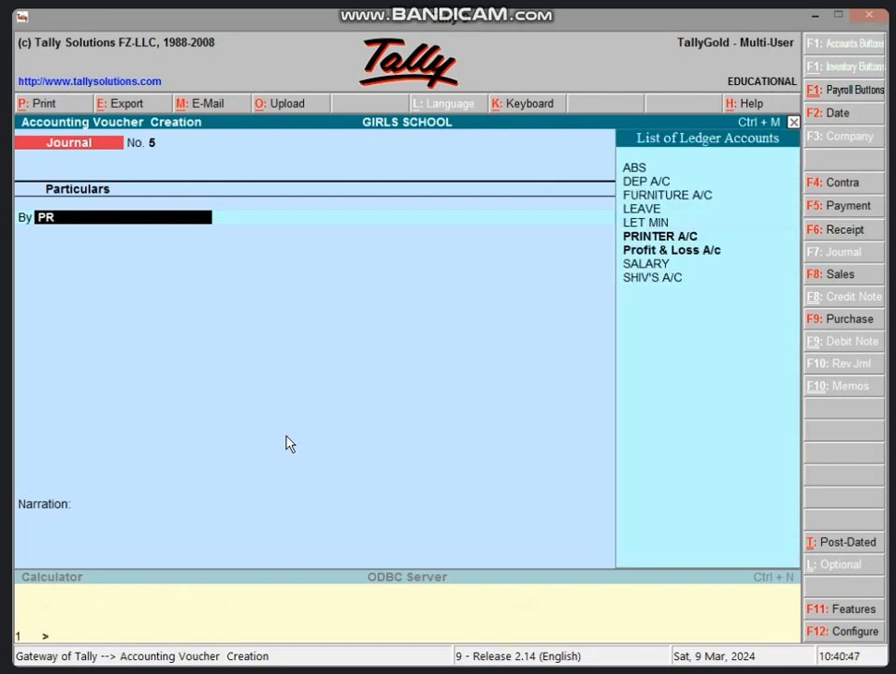
key(Return)
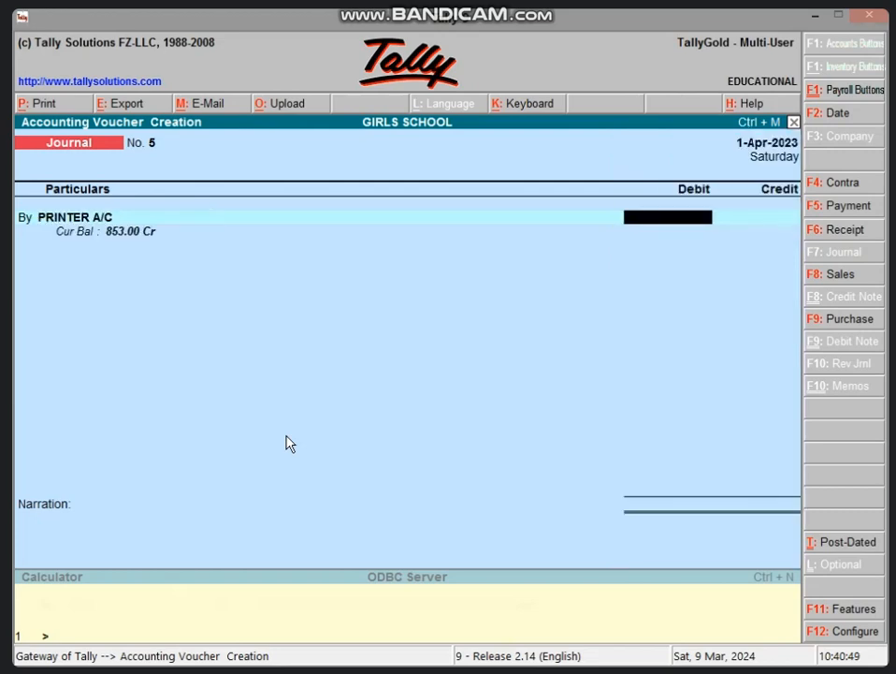
click(819, 15)
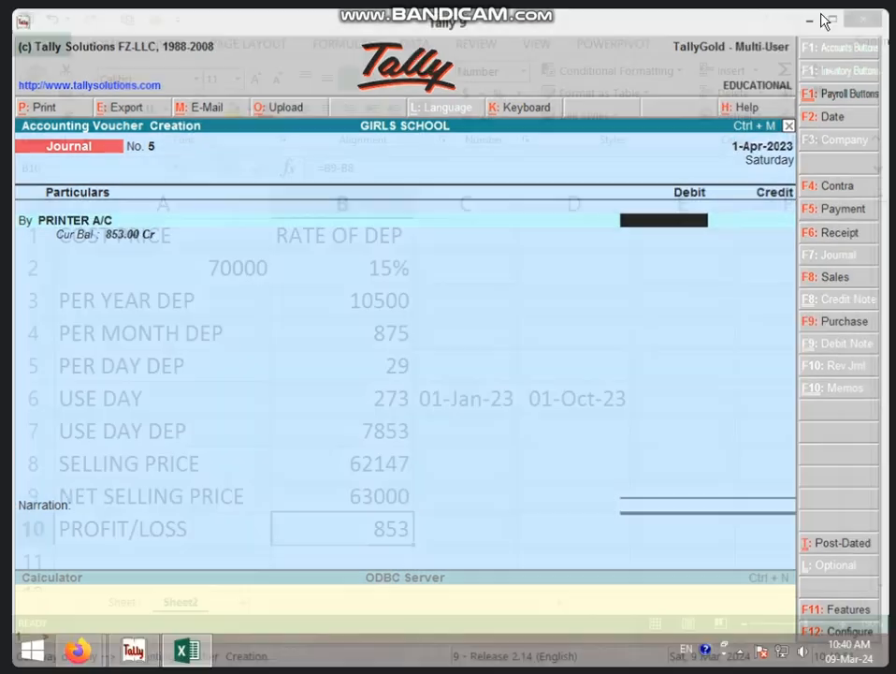
click(130, 651)
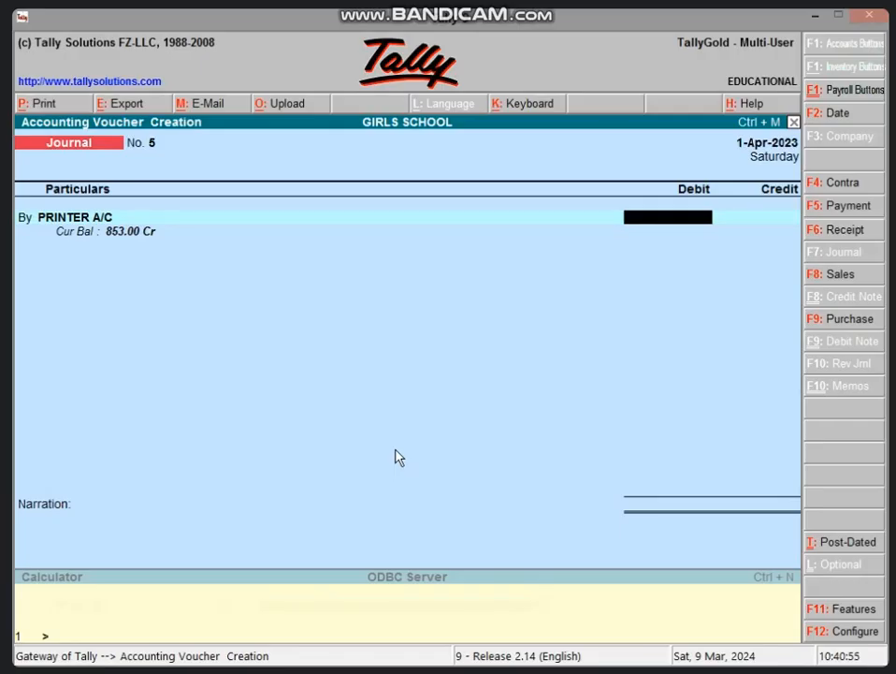
text(853)
key(Return)
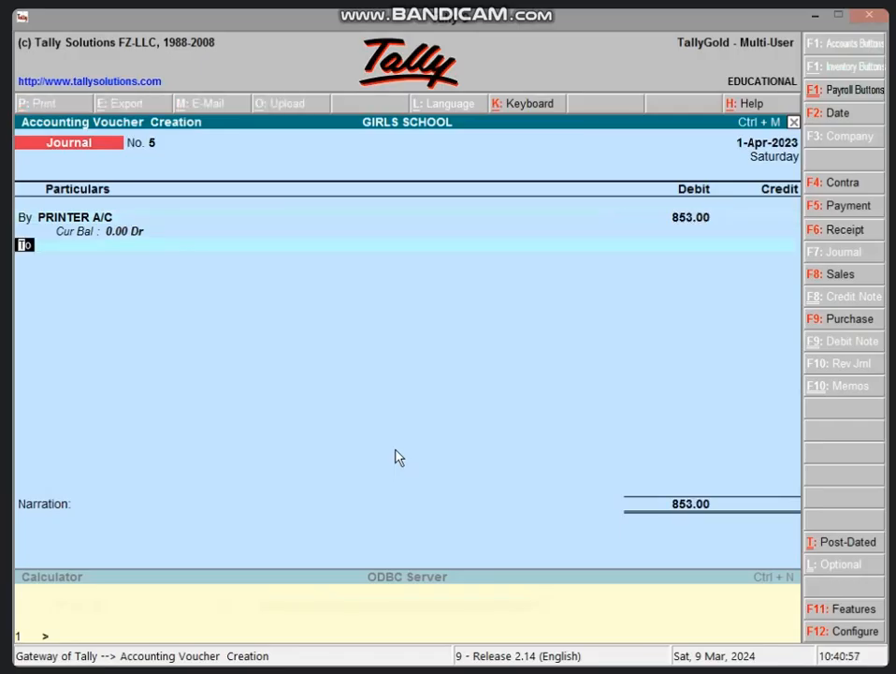
Credit Profit & Loss A/c with 853 in the journal voucher and accept it without a narration.
key(Return)
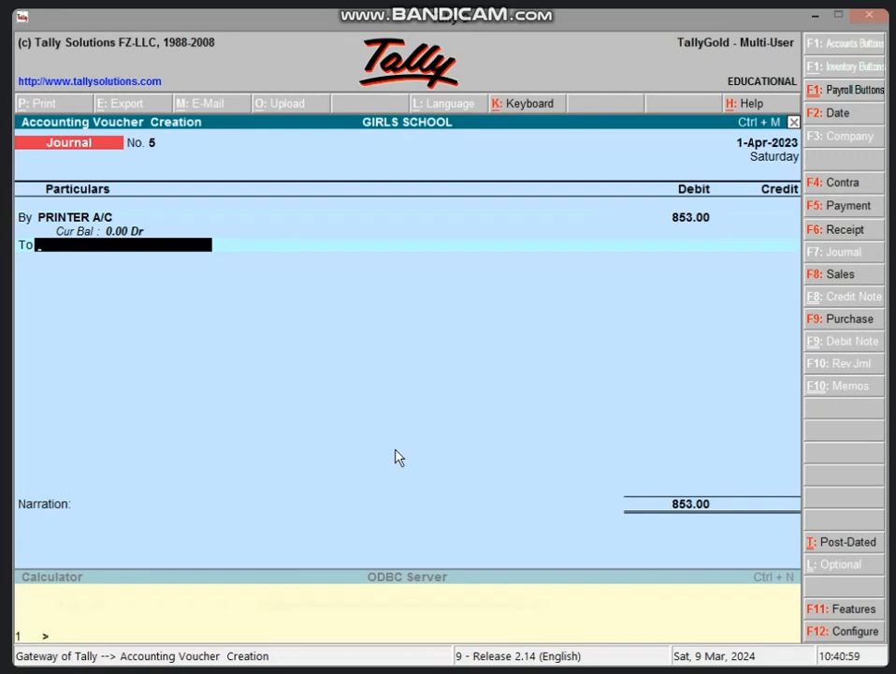
text(P)
key(Down)
key(Down)
key(Return)
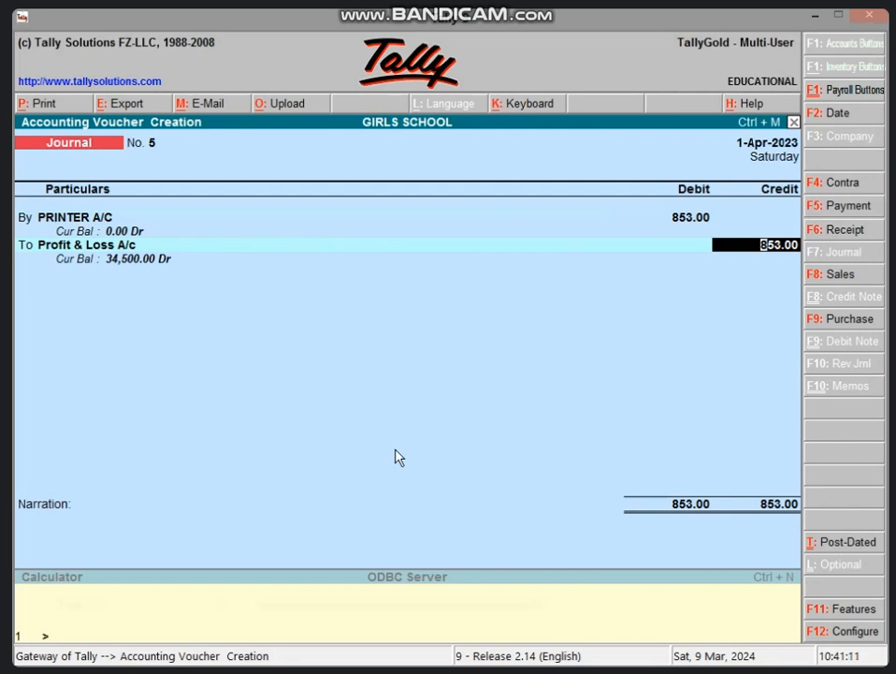
key(Return)
key(Return)
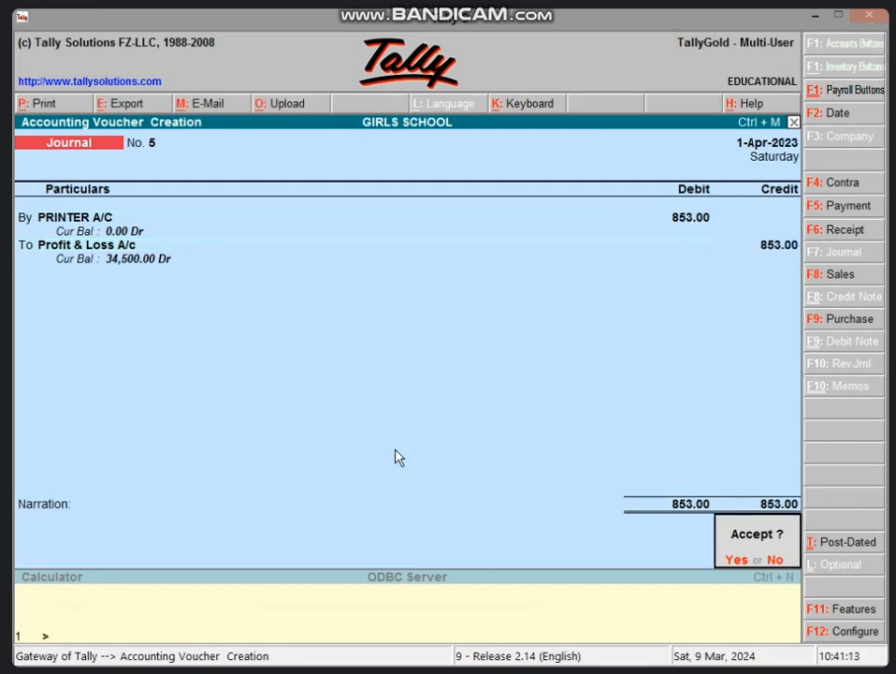
key(Return)
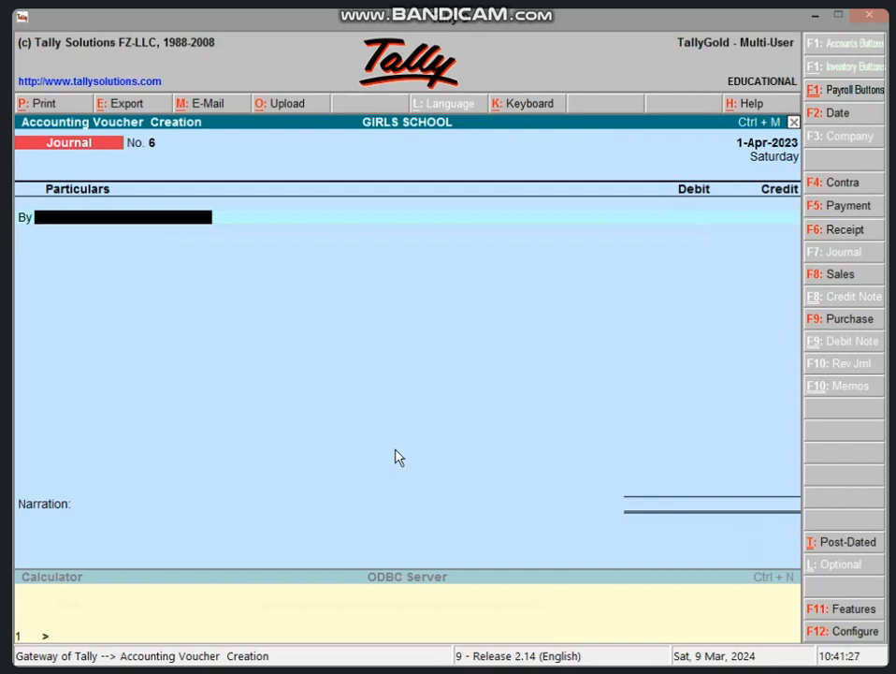
Begin a new journal voucher and debit PRINTER A/C with 70000.
key(F5)
key(F6)
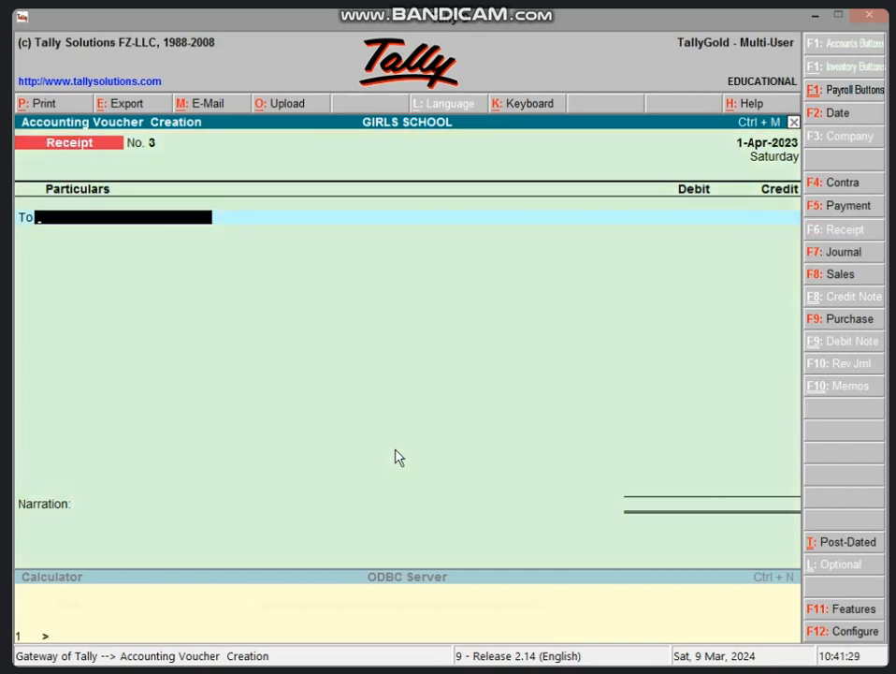
key(F7)
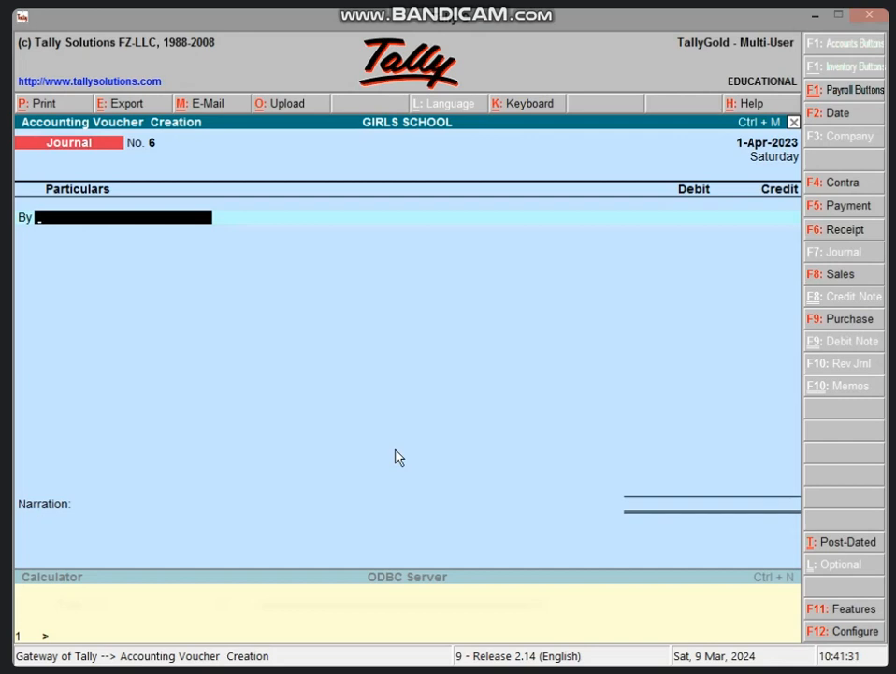
text(P)
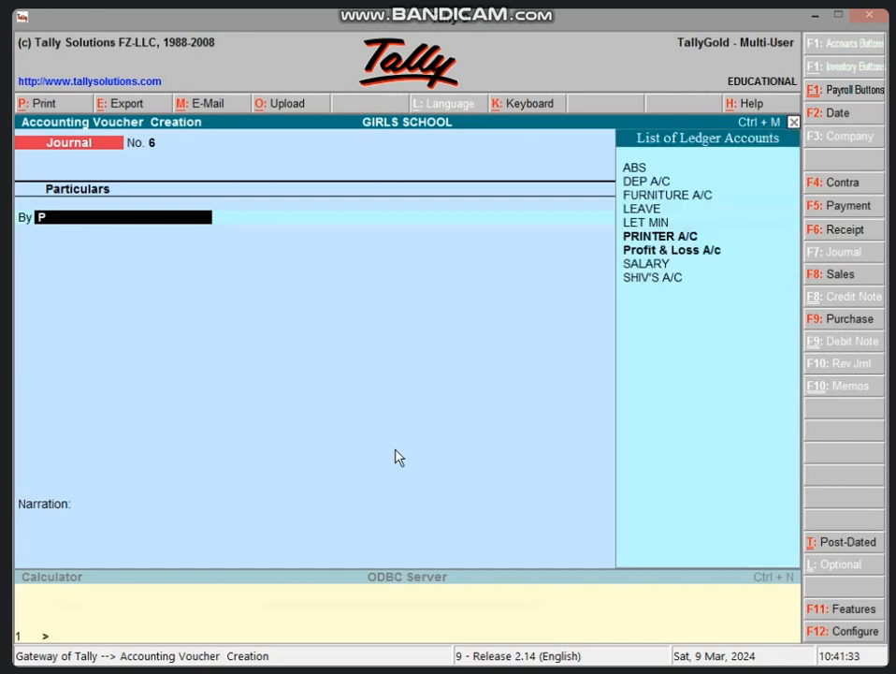
key(Down)
key(Up)
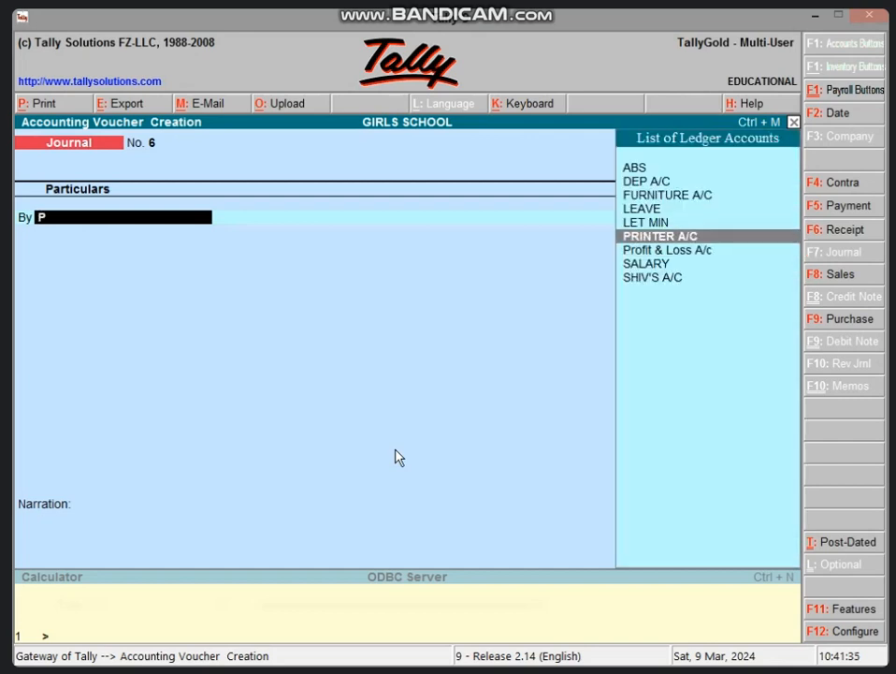
key(Return)
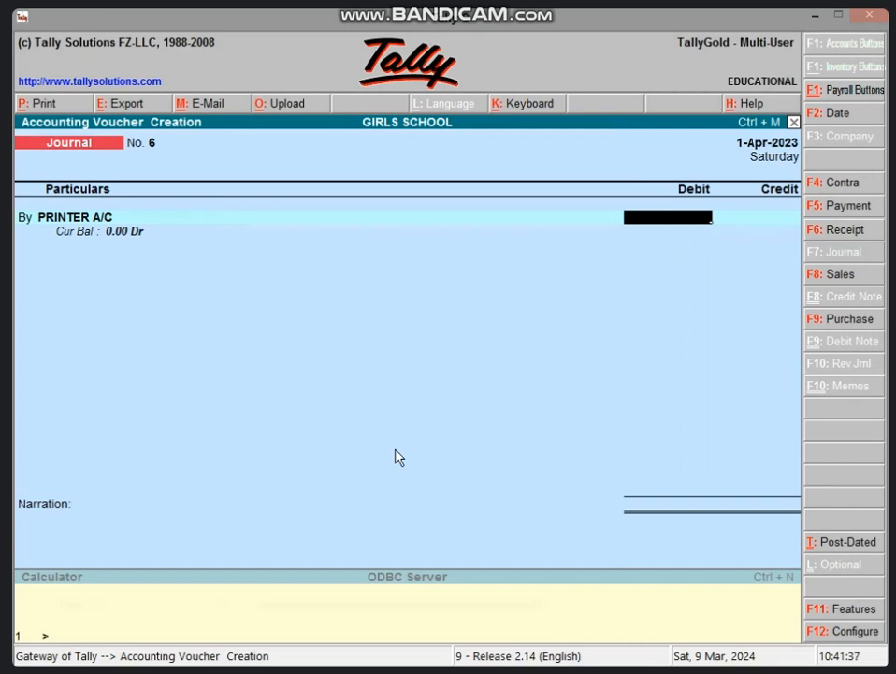
text(70000)
key(Return)
key(Return)
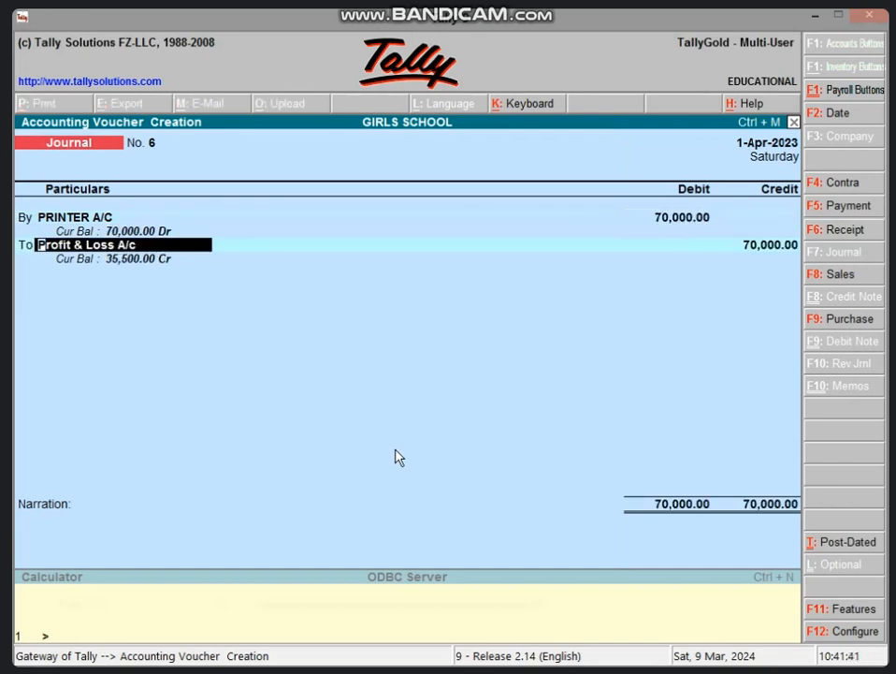
Start creating a ledger for the credit line, naming it after the printer's supplier followed by 'S A/C, without an alias.
key(alt+c)
text(S)
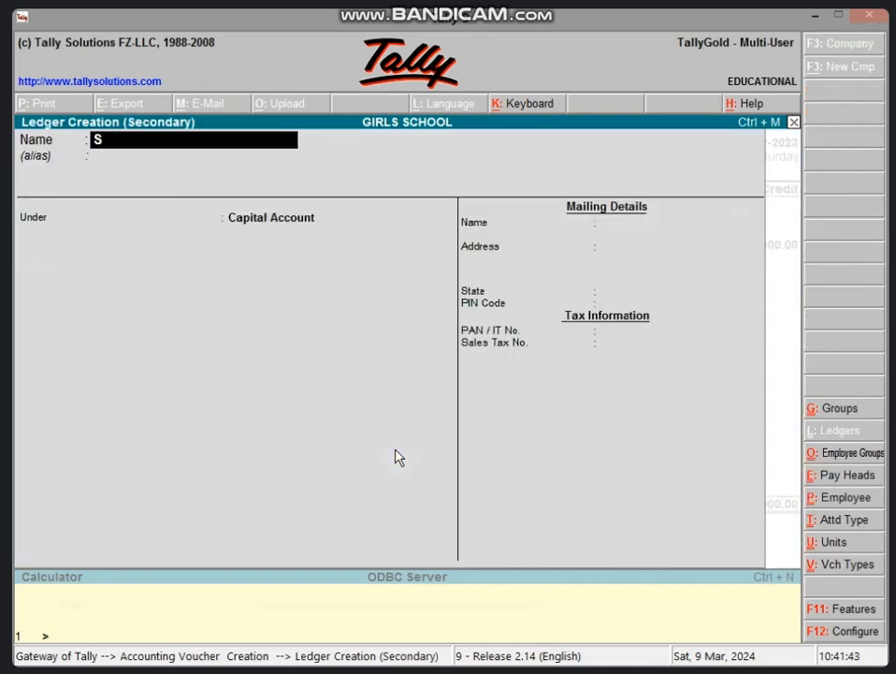
key(BackSpace)
text(ABHISHE)
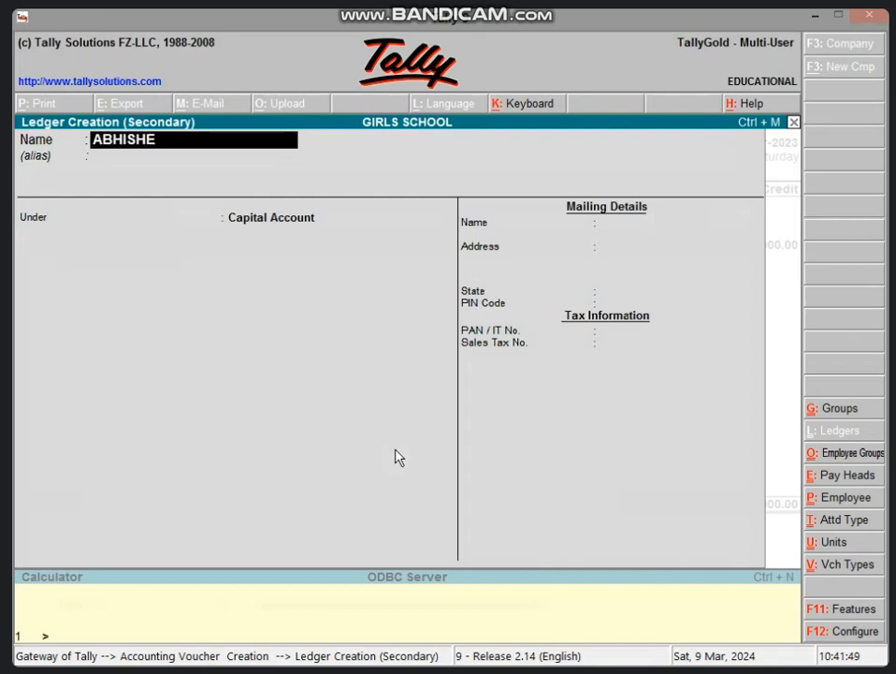
text(K'S A/C)
key(Return)
key(Return)
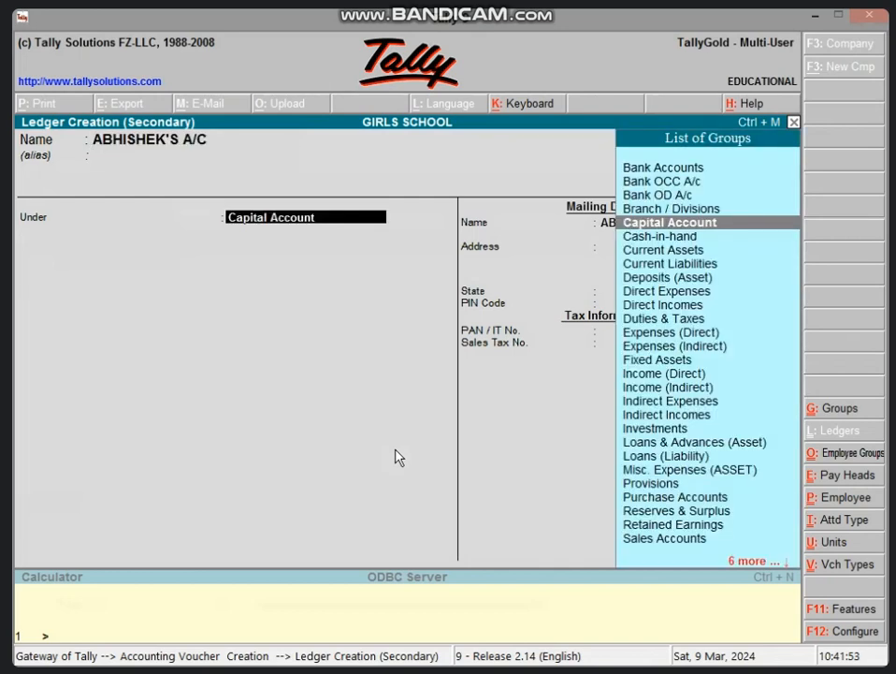
Place the supplier's ledger under Sundry Creditors, keep bill-by-bill balances at Yes, leave the mailing and tax details blank, and accept it.
text(SUND)
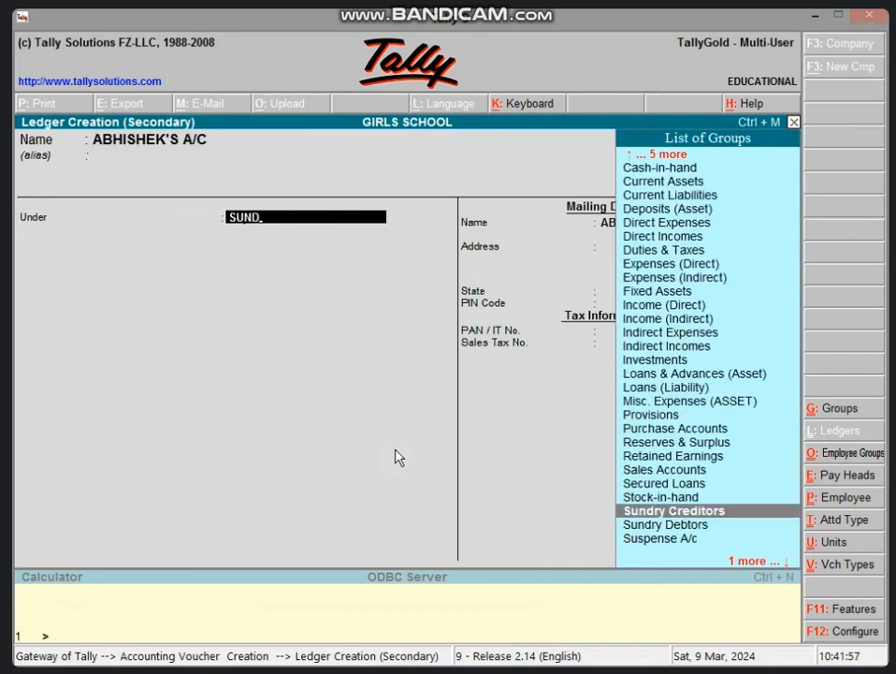
key(Return)
key(Return)
key(Return)
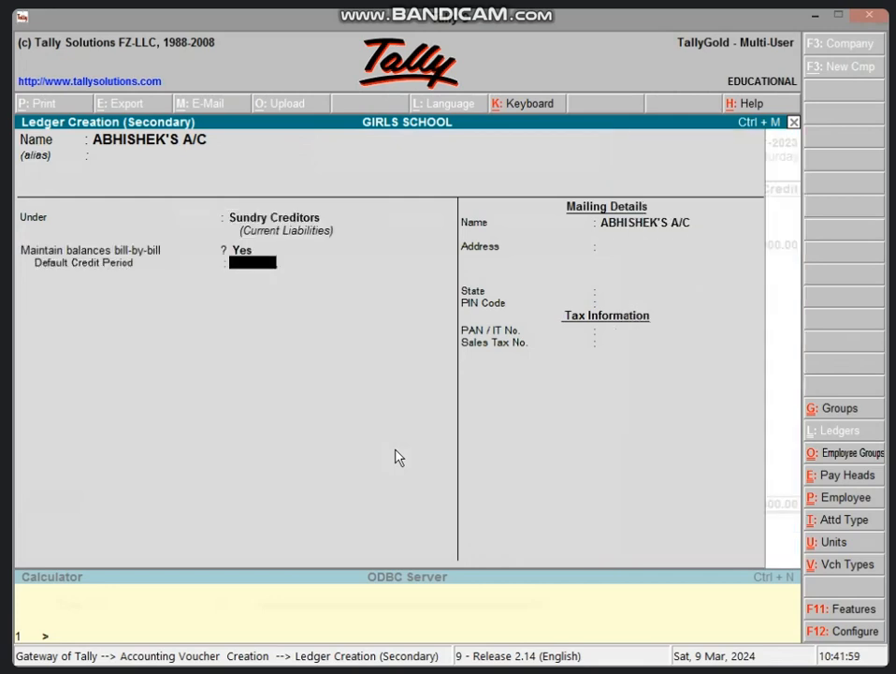
key(Return)
key(Return)
key(Return)
key(Return)
key(Return)
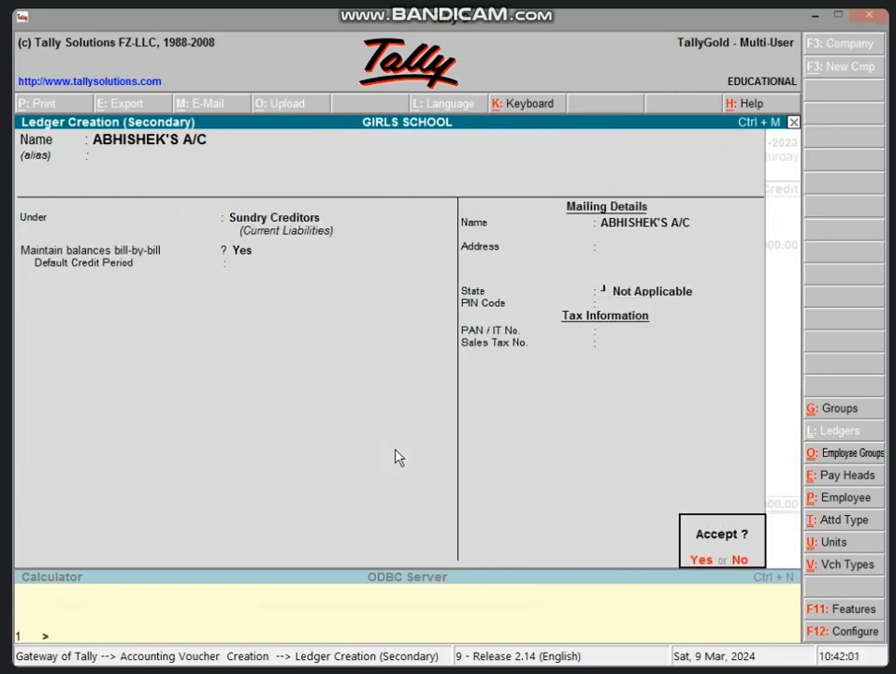
key(Return)
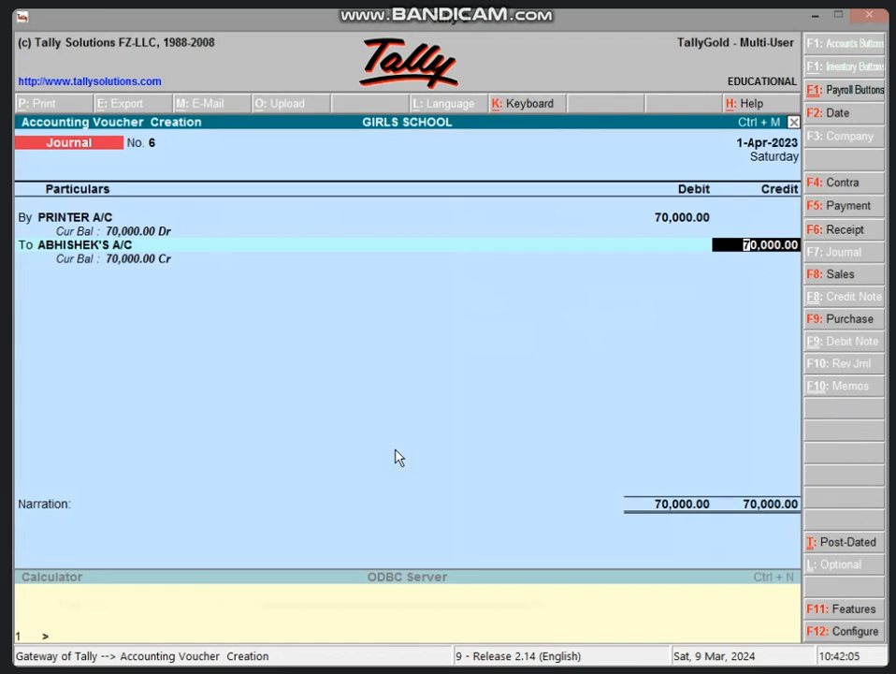
Credit the supplier's ledger with 70,000 as a New Ref bill and accept the journal voucher without a narration.
key(Return)
key(Up)
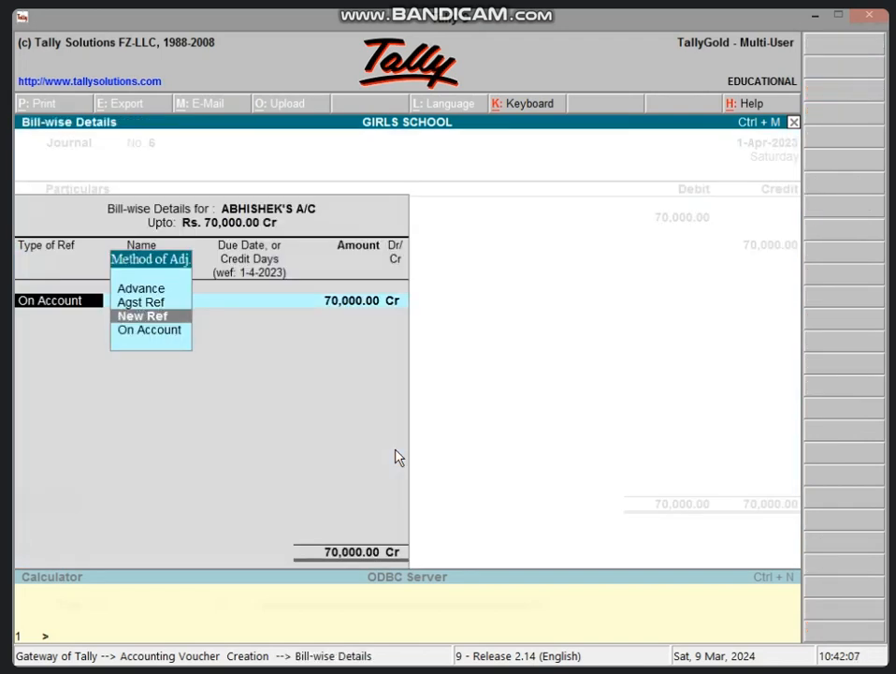
key(Return)
key(Return)
key(Return)
key(Return)
key(Return)
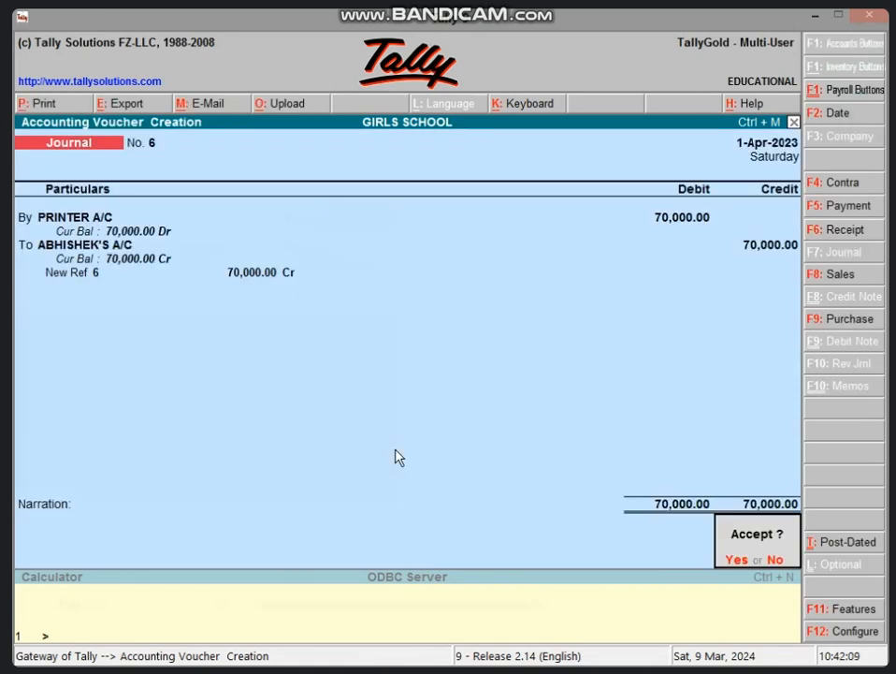
key(y)
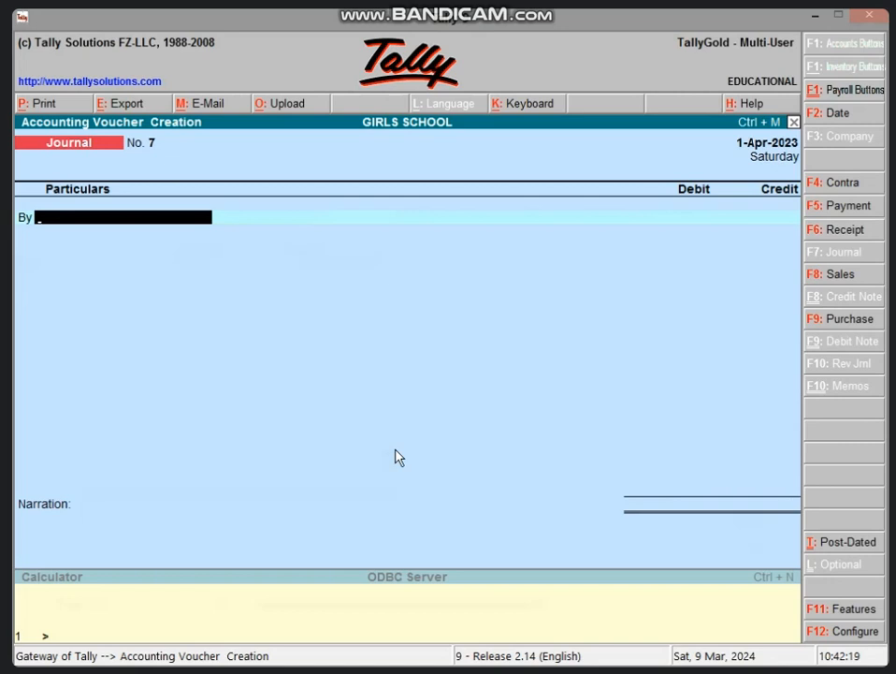
Choose DEP A/C in the new journal voucher, check USE DAY DEP in Excel, and debit it with 7853.
text(DE)
key(Return)
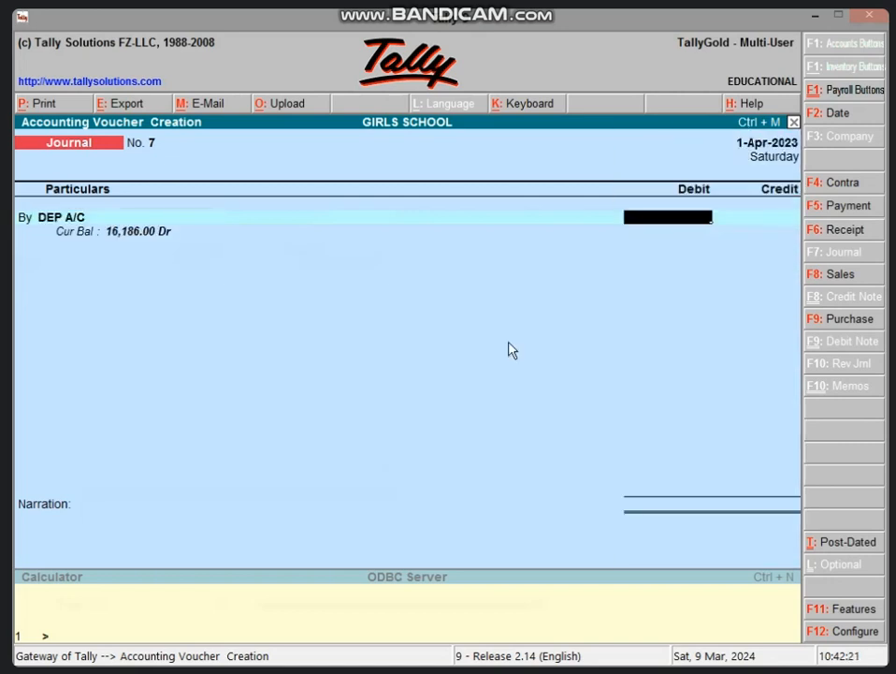
click(813, 15)
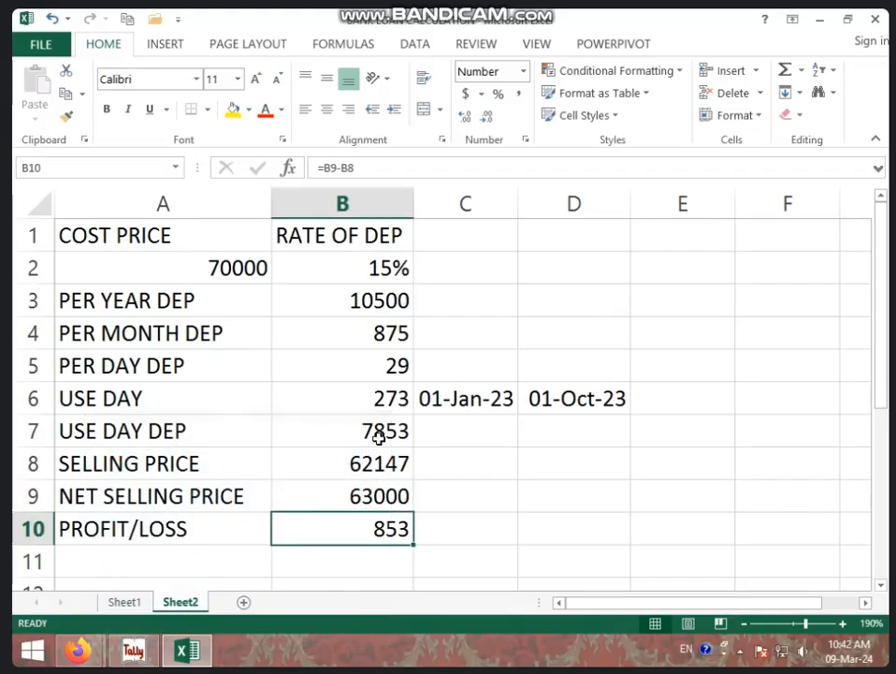
click(334, 440)
key(alt+Tab)
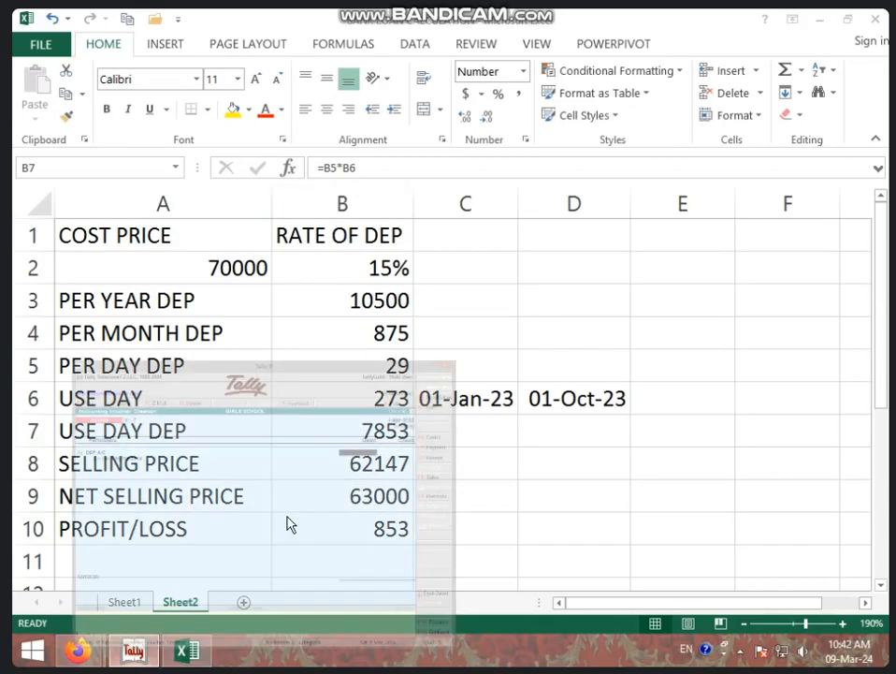
text(7,85)
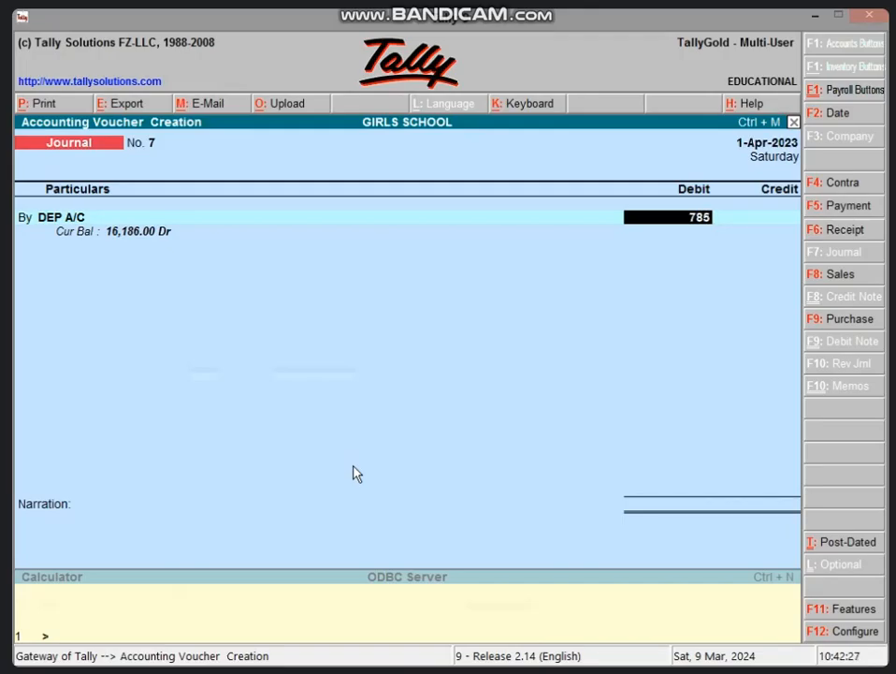
text(3)
key(Return)
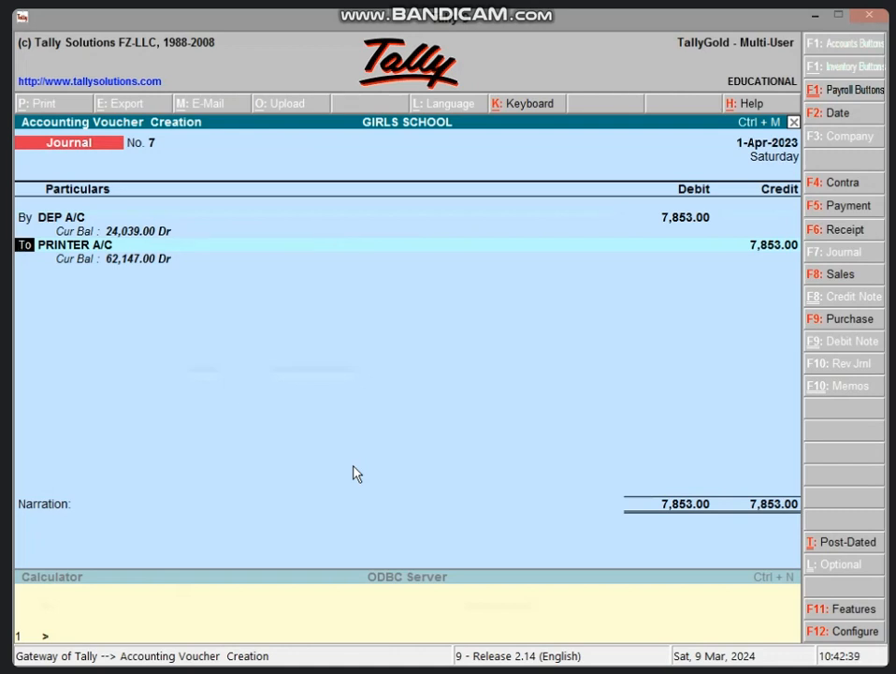
Make the second journal line a debit and start creating its ledger, naming it after the printer's buyer followed by 'S A/C, without an alias.
text(b)
key(Return)
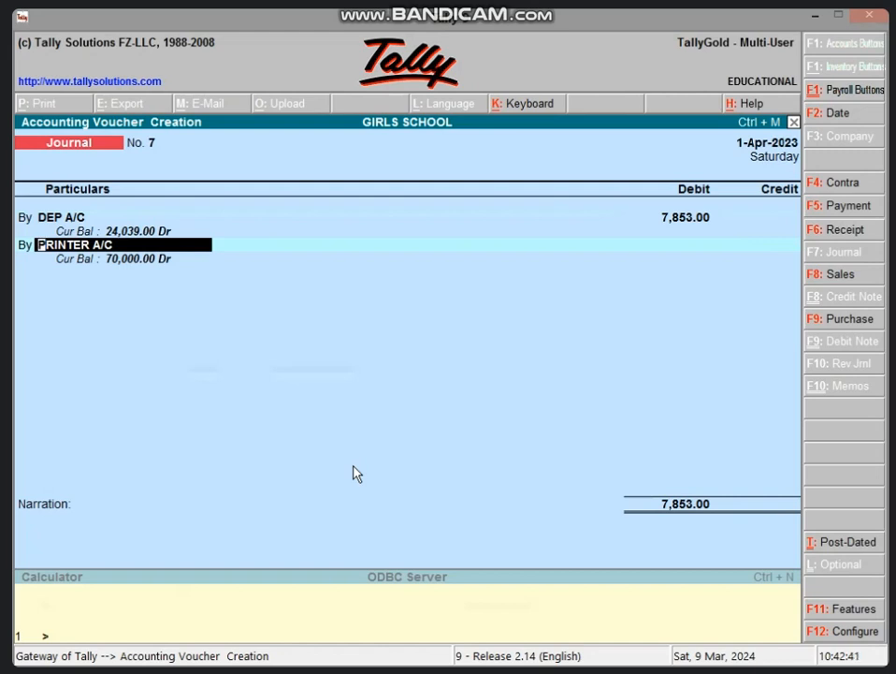
key(alt+c)
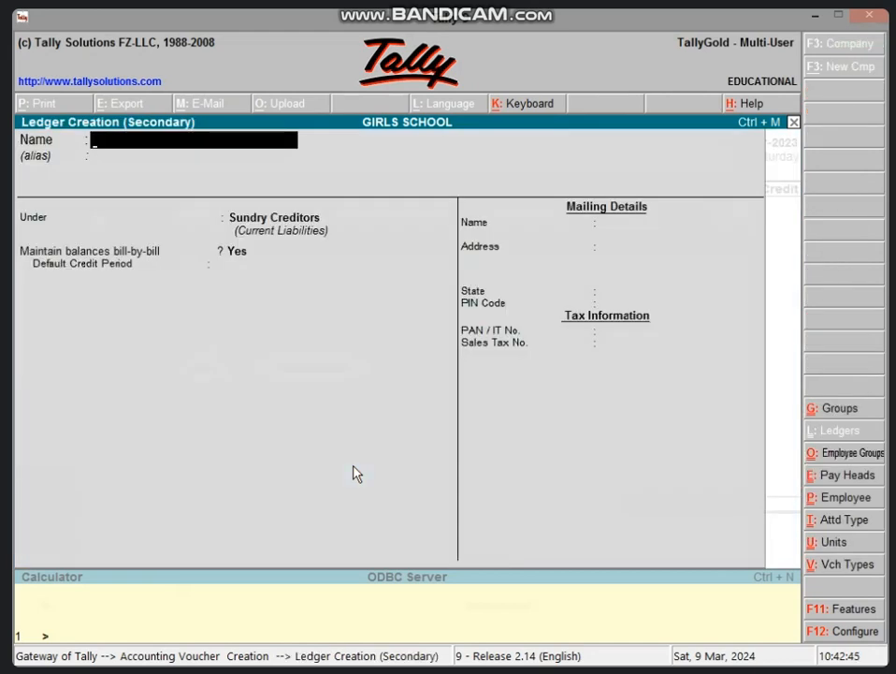
text(AAYUSH)
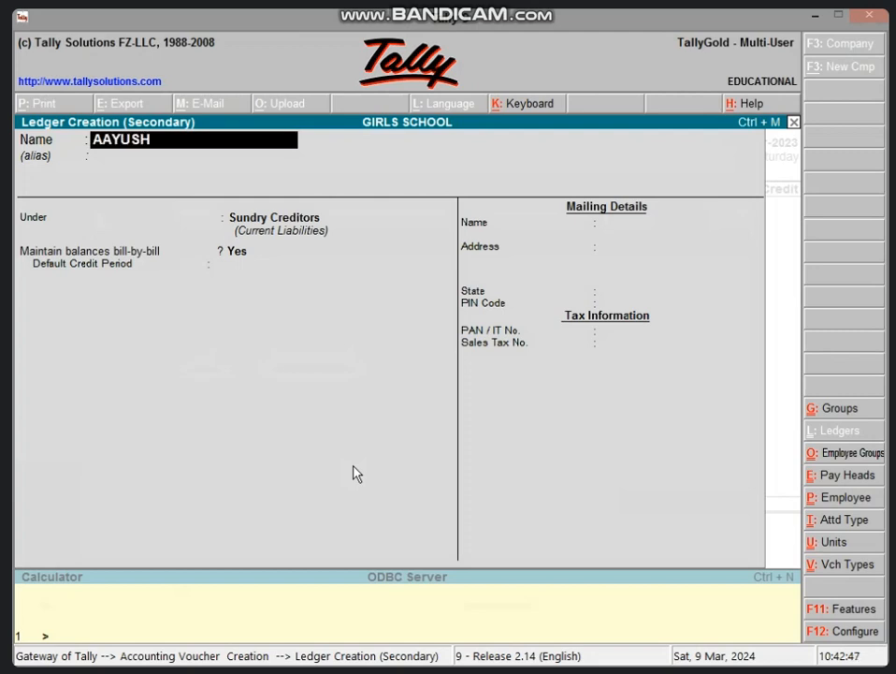
text('S A/C)
key(Return)
Place the buyer's ledger under Sundry Debtors, keep bill-by-bill balances at Yes, leave the credit period, address and tax details blank, and accept it.
text(SU)
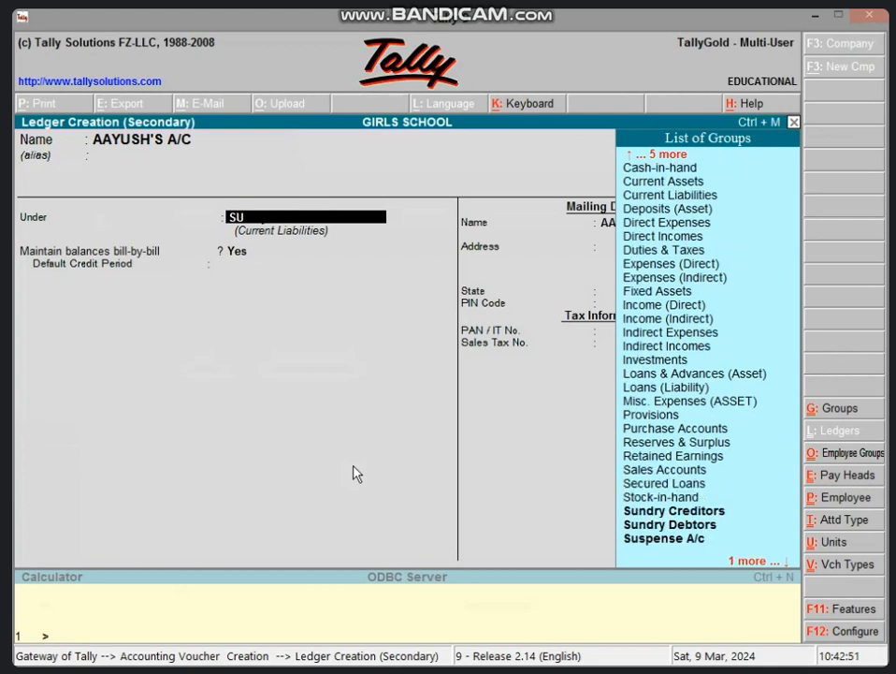
text(ND)
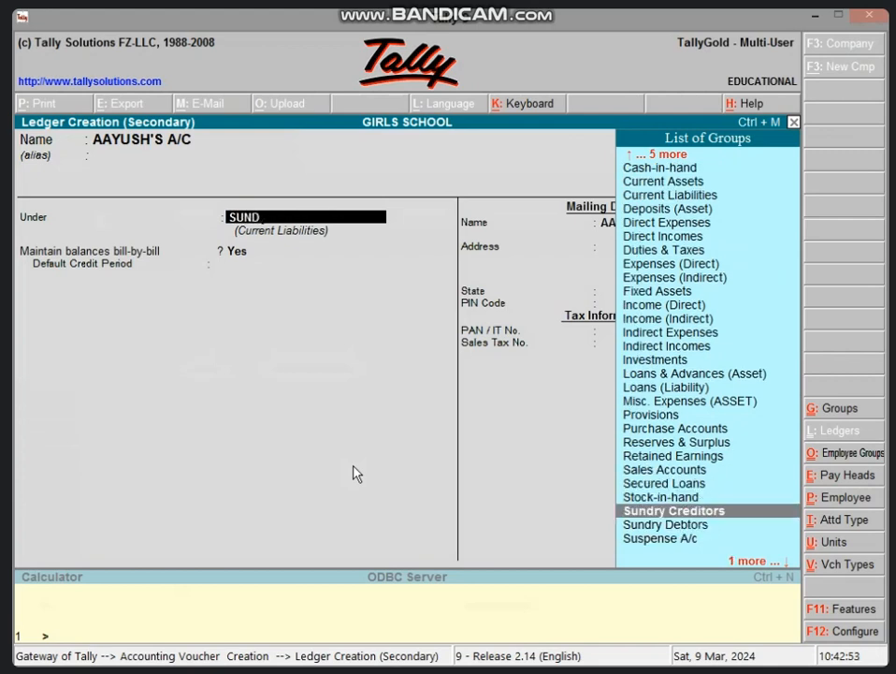
key(Down)
key(Return)
key(Return)
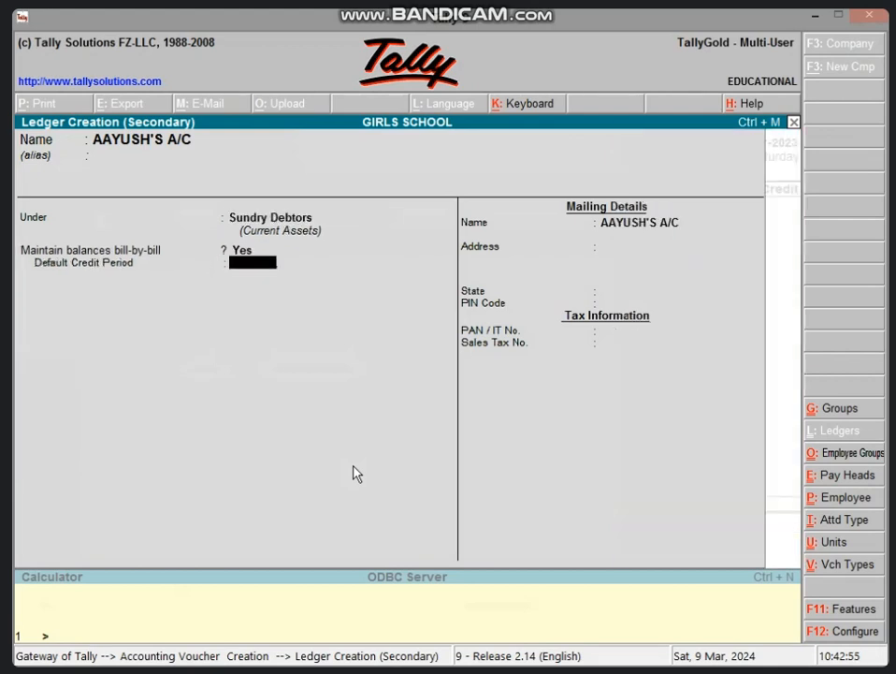
key(Return)
key(Return)
key(Return)
key(Return)
key(Return)
key(Return)
key(Return)
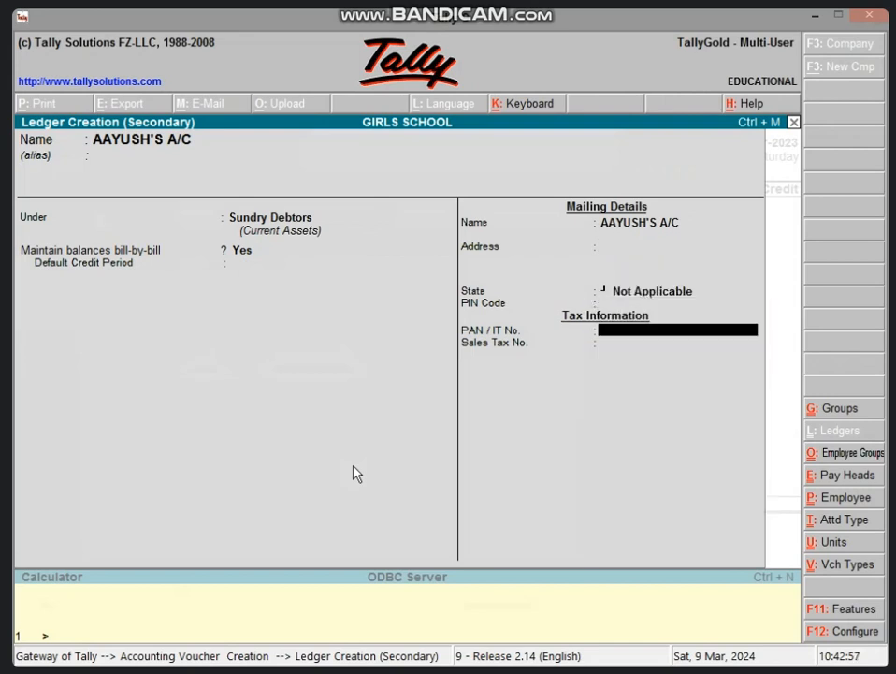
key(Return)
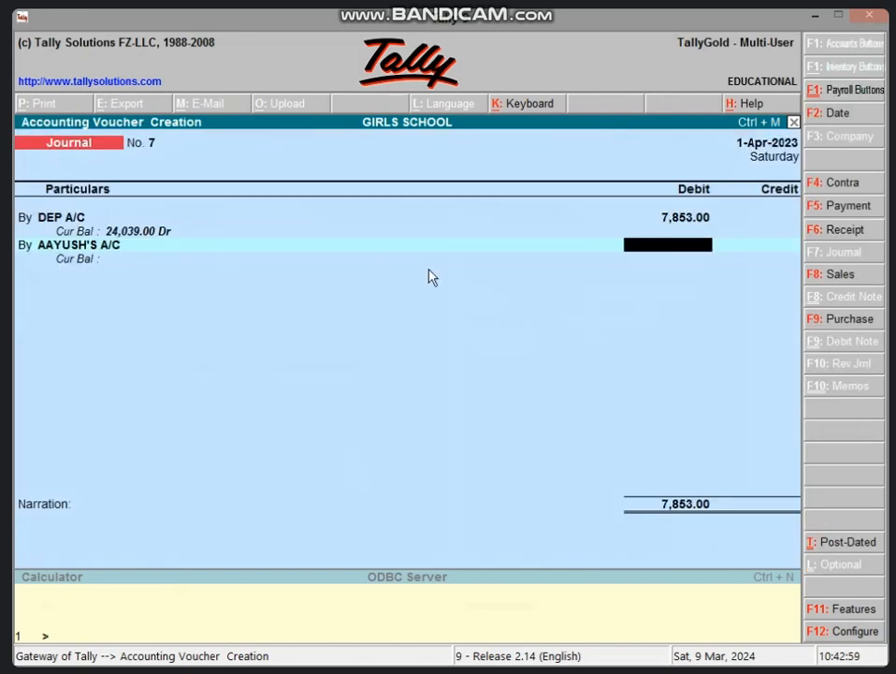
Switch to Excel and set the NET SELLING PRICE in B9 to 62000.
click(815, 15)
click(358, 501)
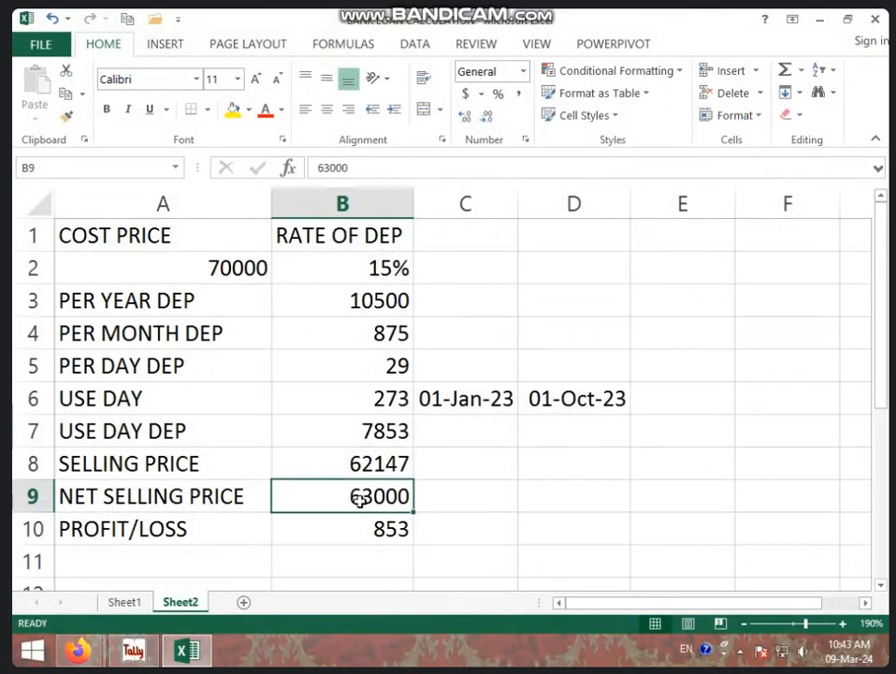
text(3)
key(BackSpace)
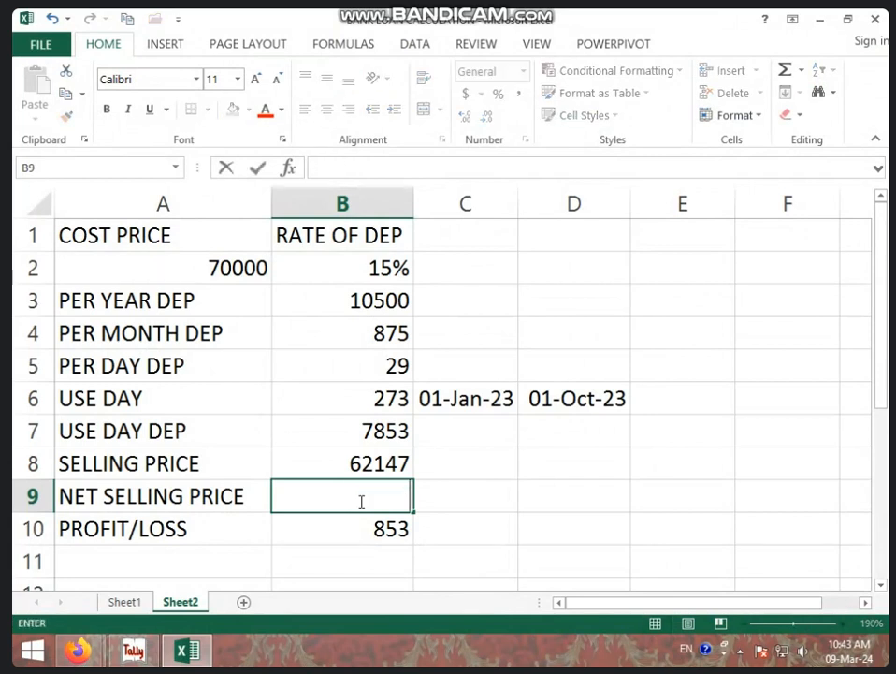
text(62000)
click(360, 501)
key(Return)
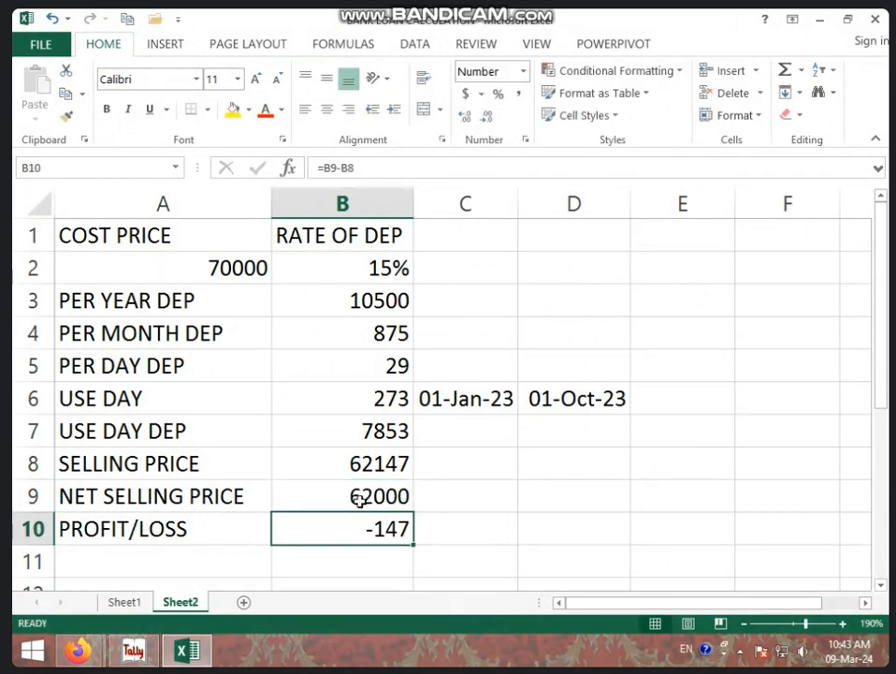
click(359, 501)
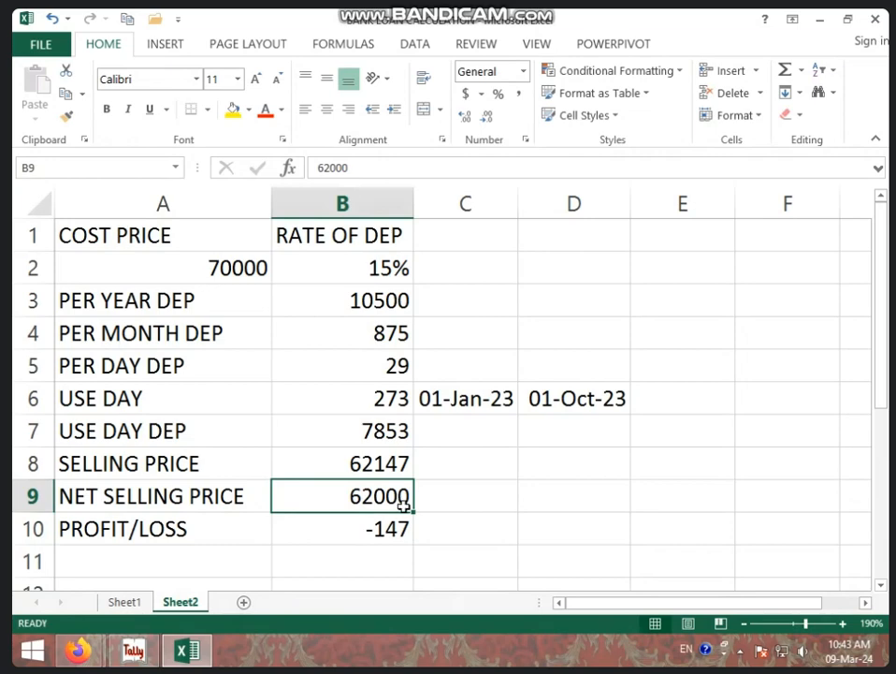
Return to Tally and debit the buyer's ledger with 62000 as a New Ref bill, keeping the default reference name.
click(148, 651)
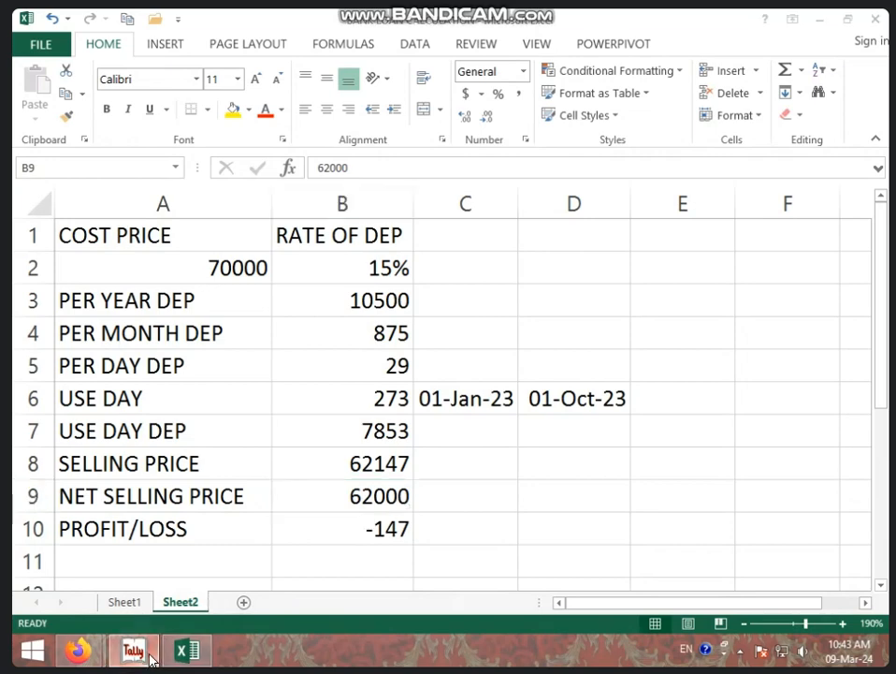
text(62000)
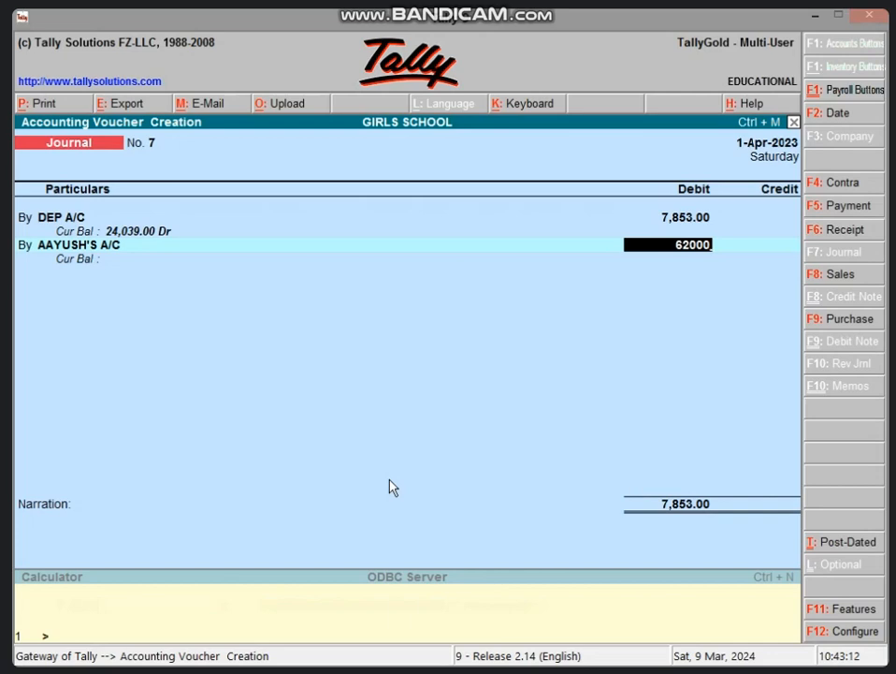
key(Return)
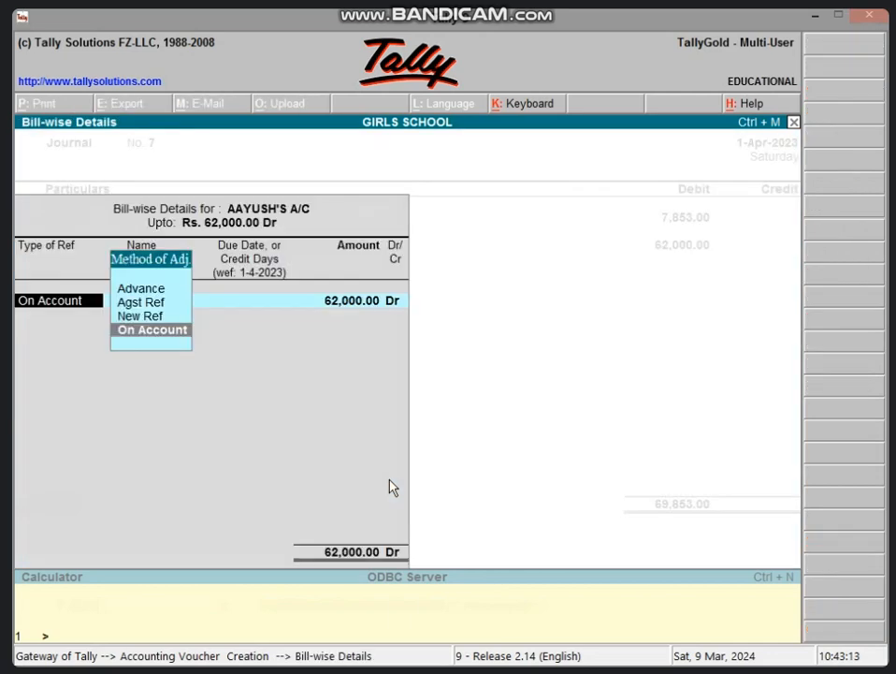
key(Up)
key(Return)
key(Return)
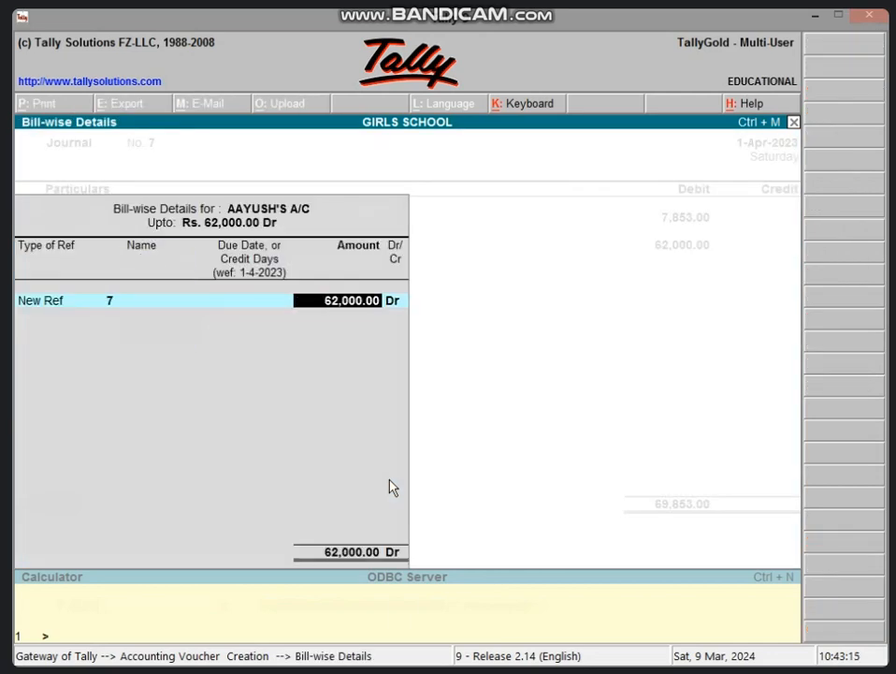
key(Return)
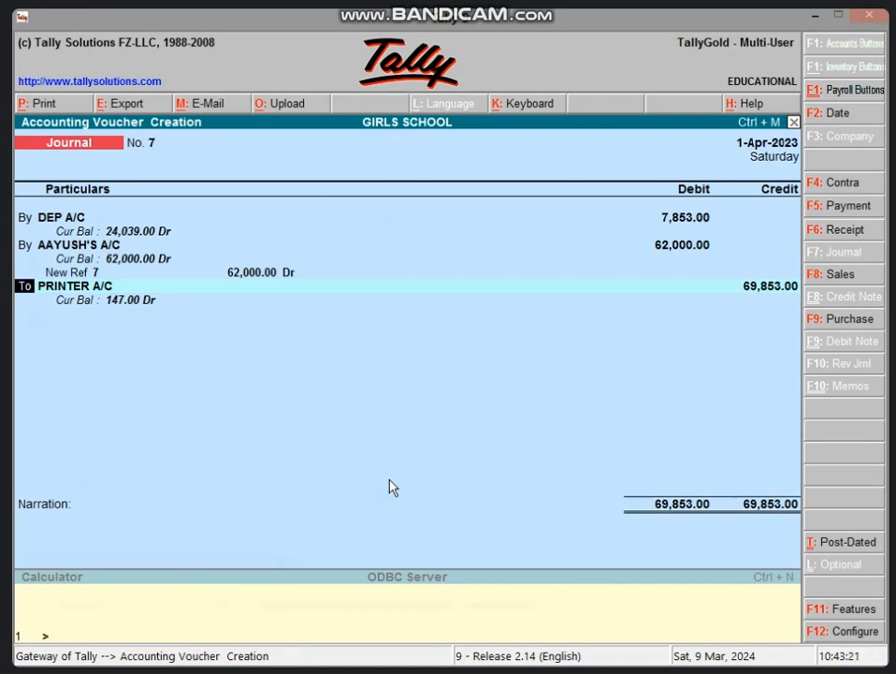
Debit Profit & Loss A/c with 147, checking PROFIT/LOSS in Excel, and keep the PRINTER A/C line as a credit.
key(b)
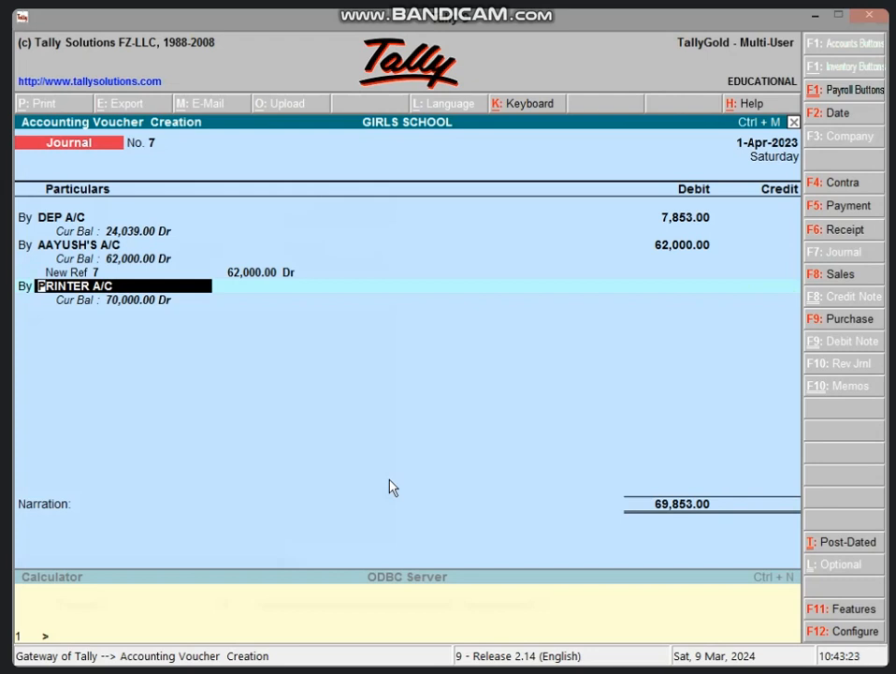
text(P)
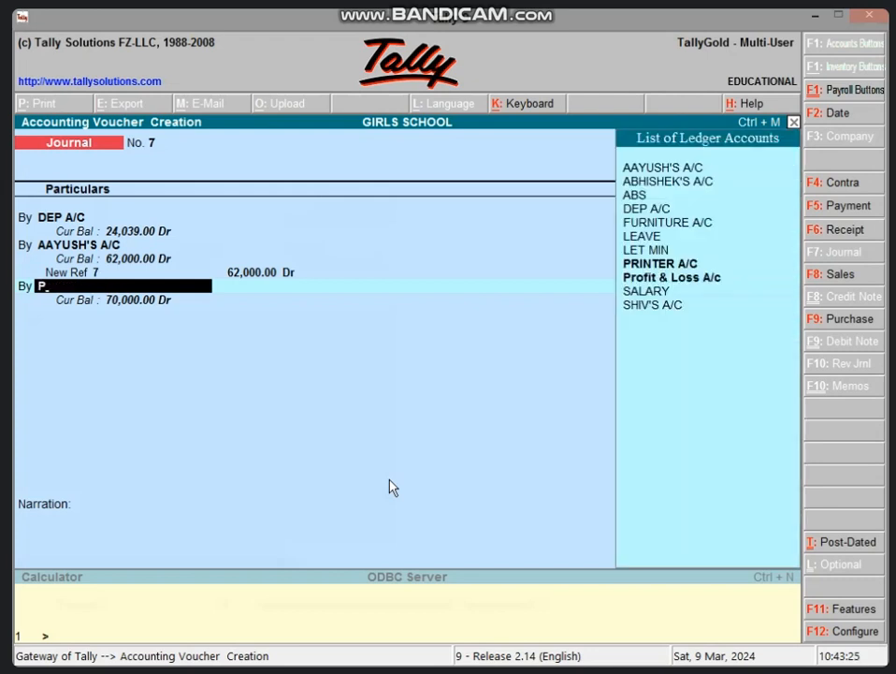
key(Down)
key(Return)
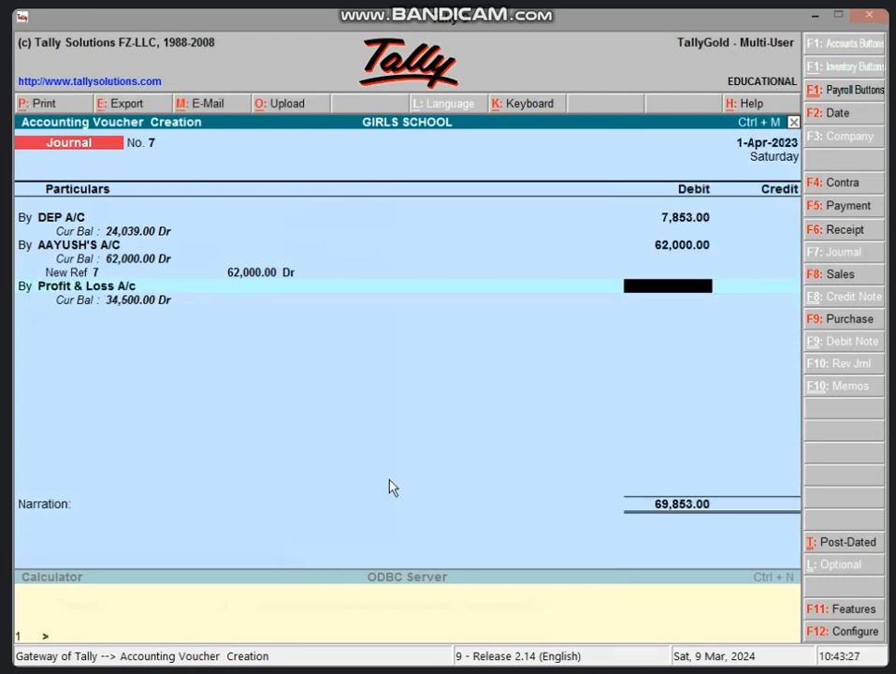
click(815, 16)
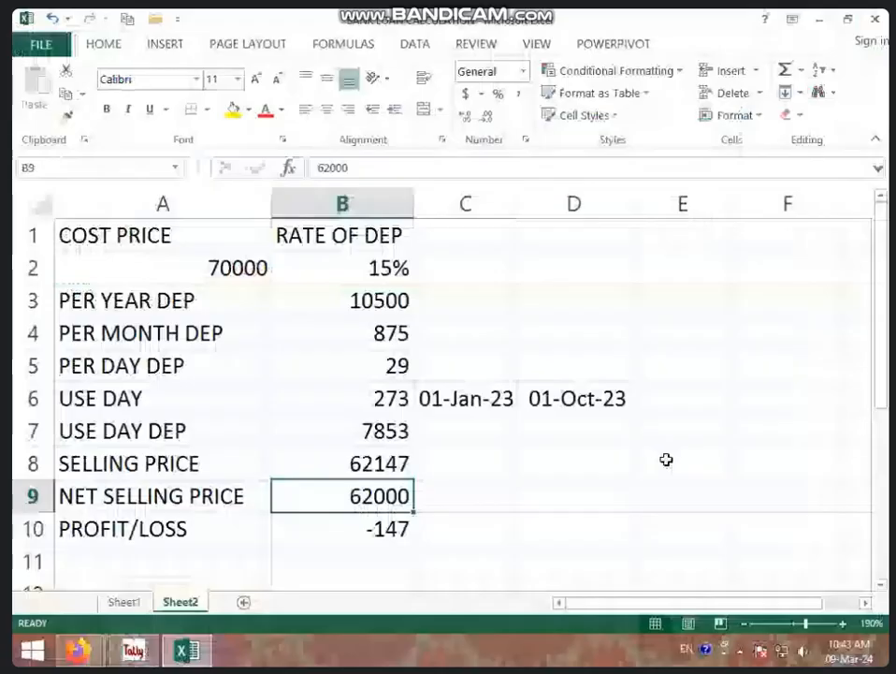
click(380, 530)
key(alt+Tab)
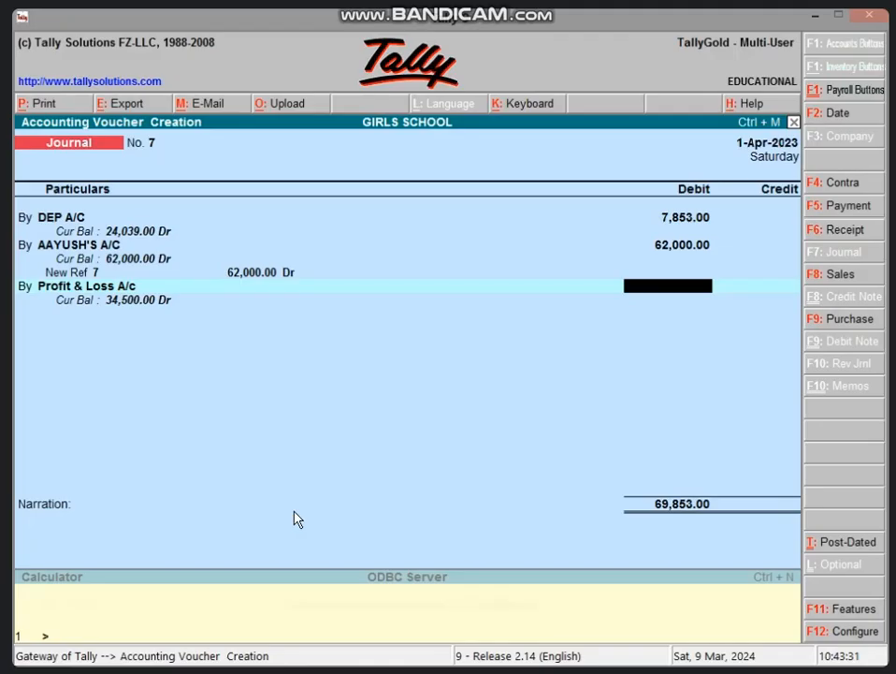
text(147)
key(Return)
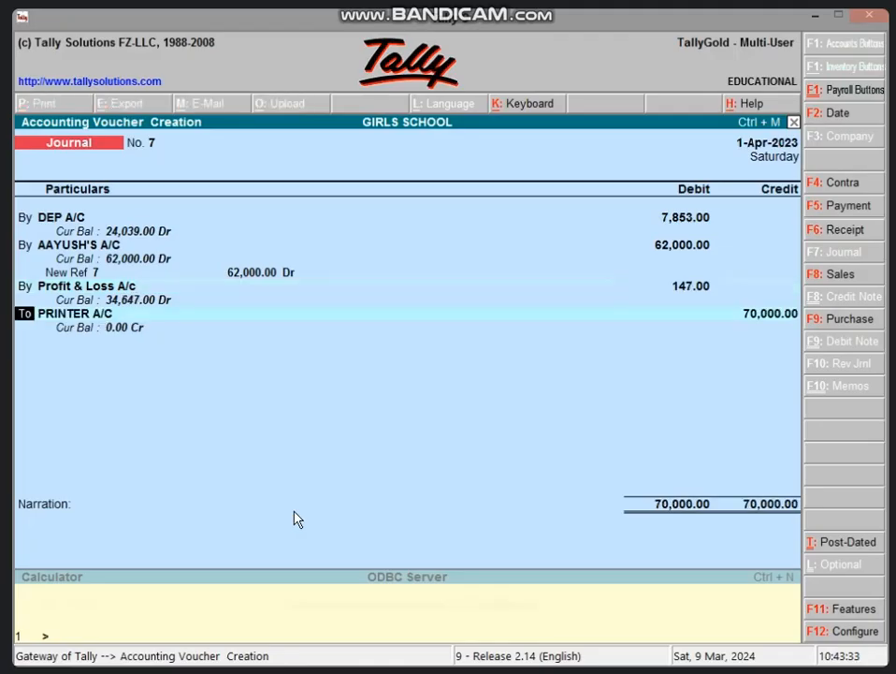
key(Return)
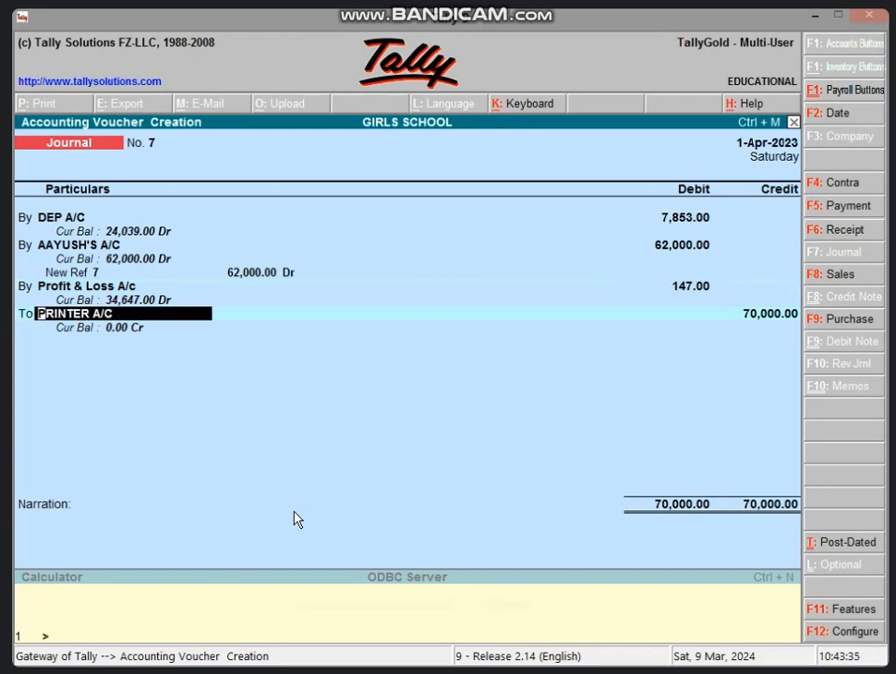